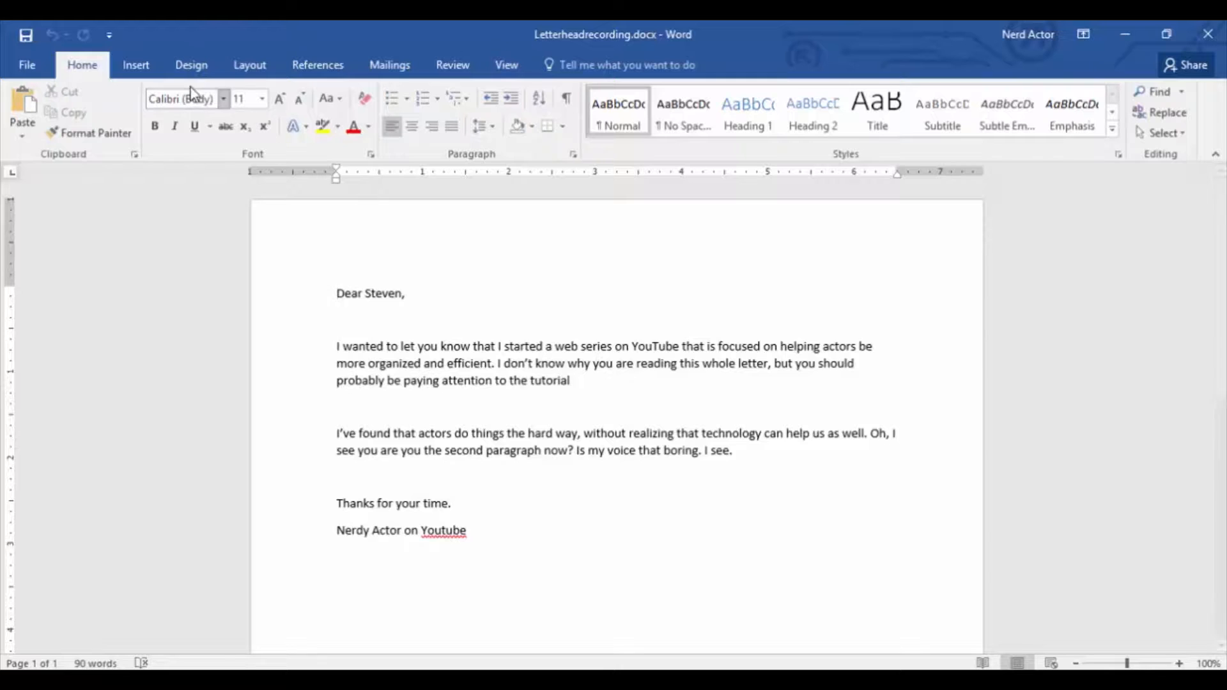
Add a Box page border to the whole document.
left_click(184, 65)
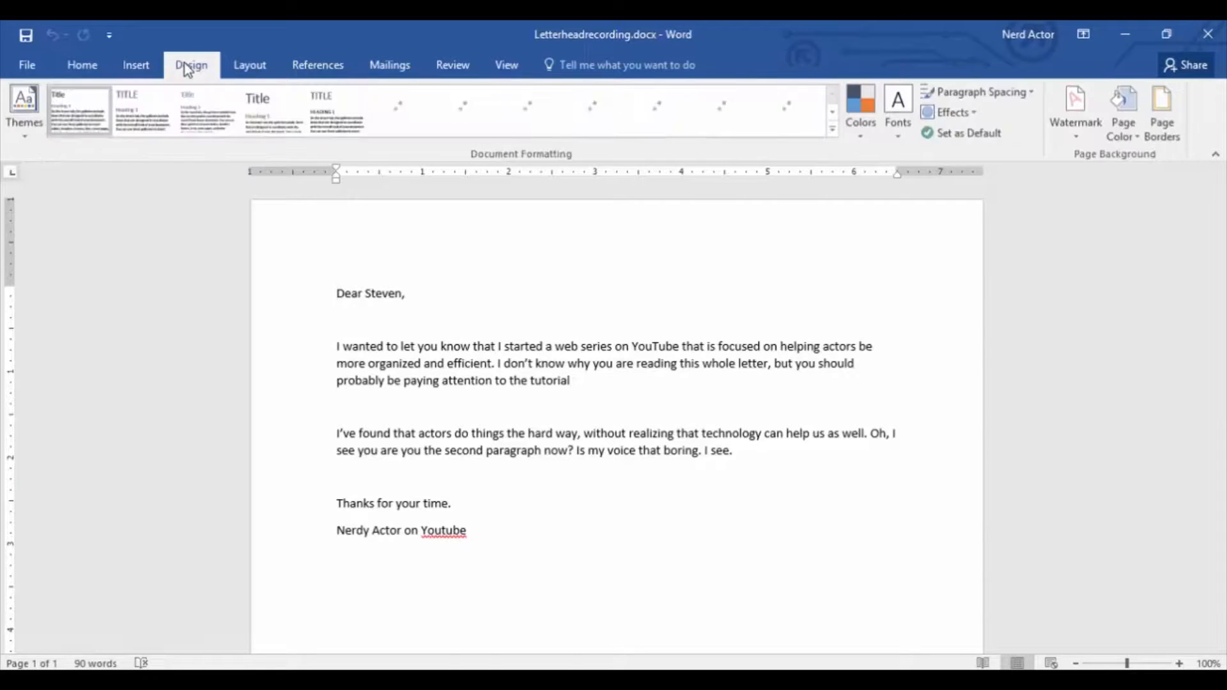
left_click(1165, 131)
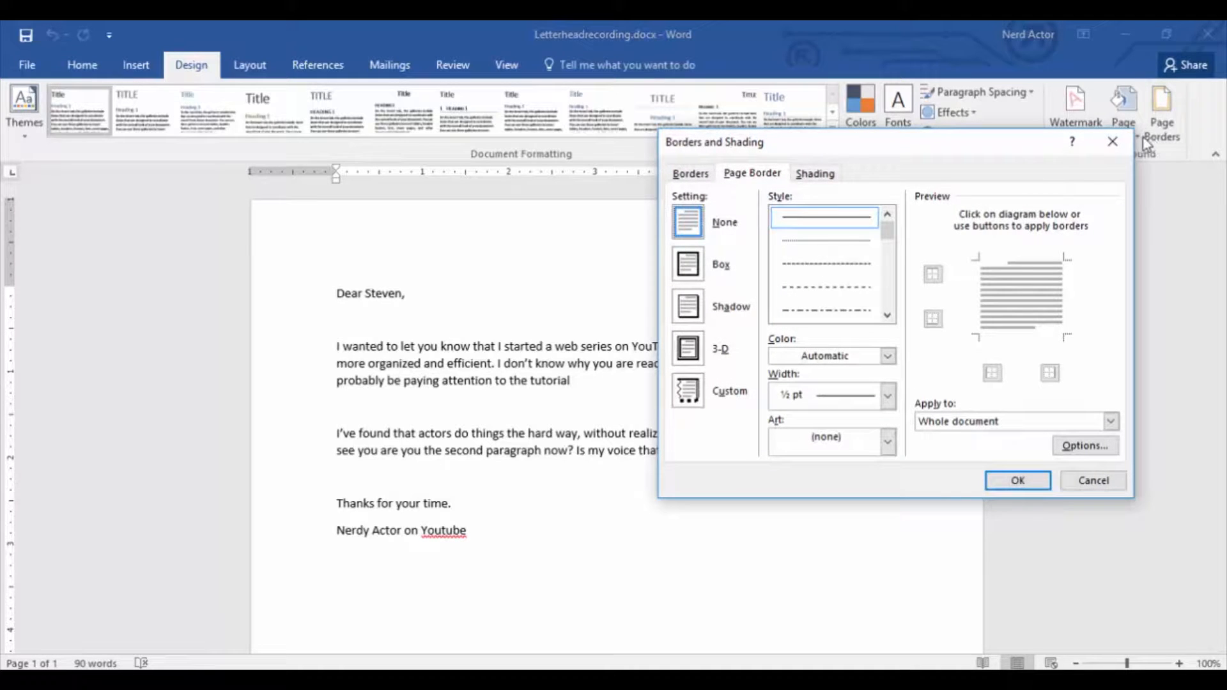
left_click(689, 273)
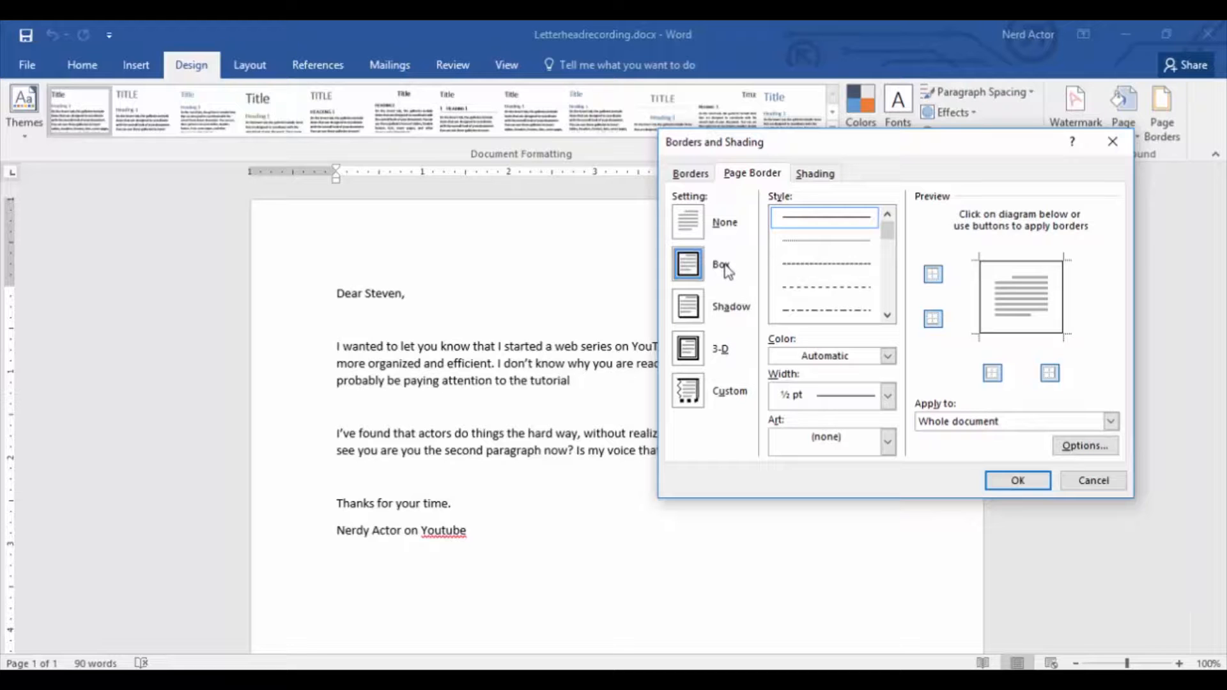
left_click(1016, 482)
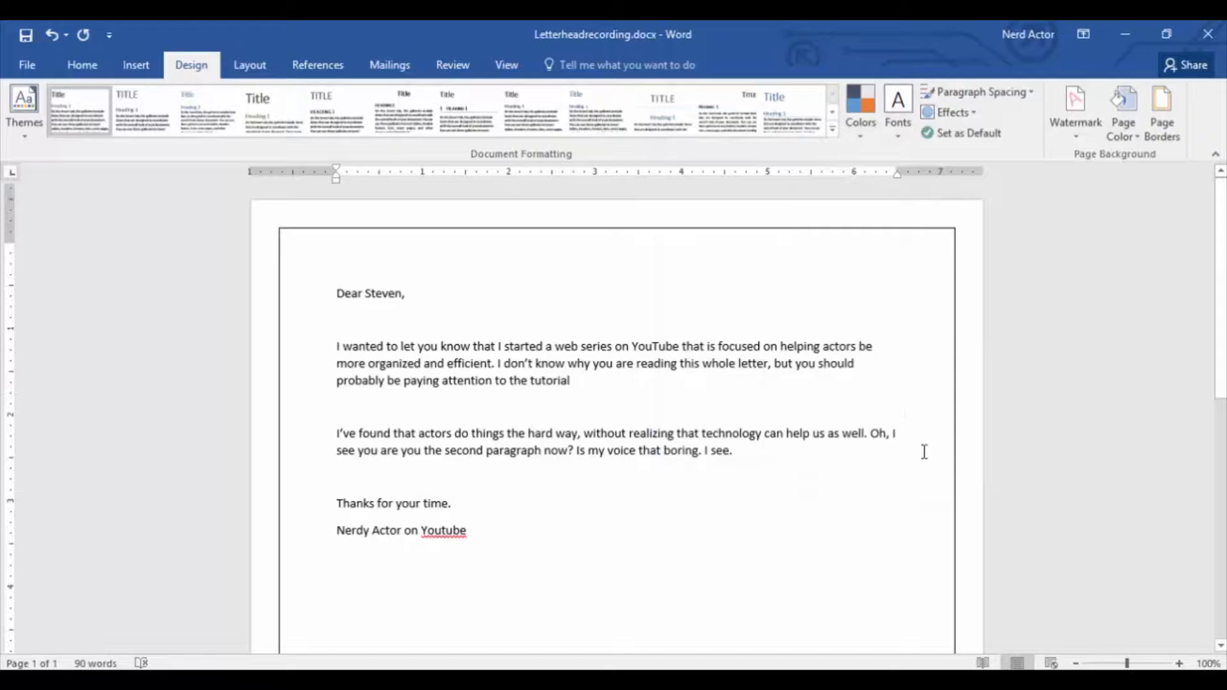
scroll(924, 452, "down", 5)
scroll(925, 452, "up", 5)
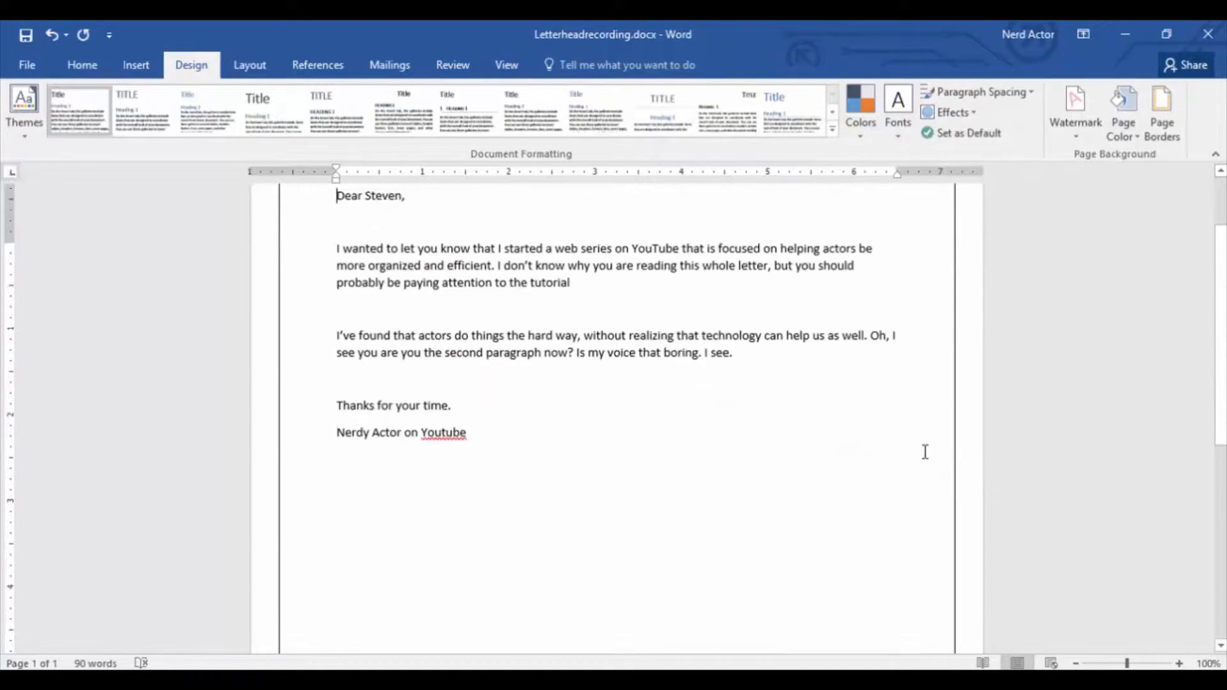
Examine the colour, width and art options available for the page border.
left_click(1163, 120)
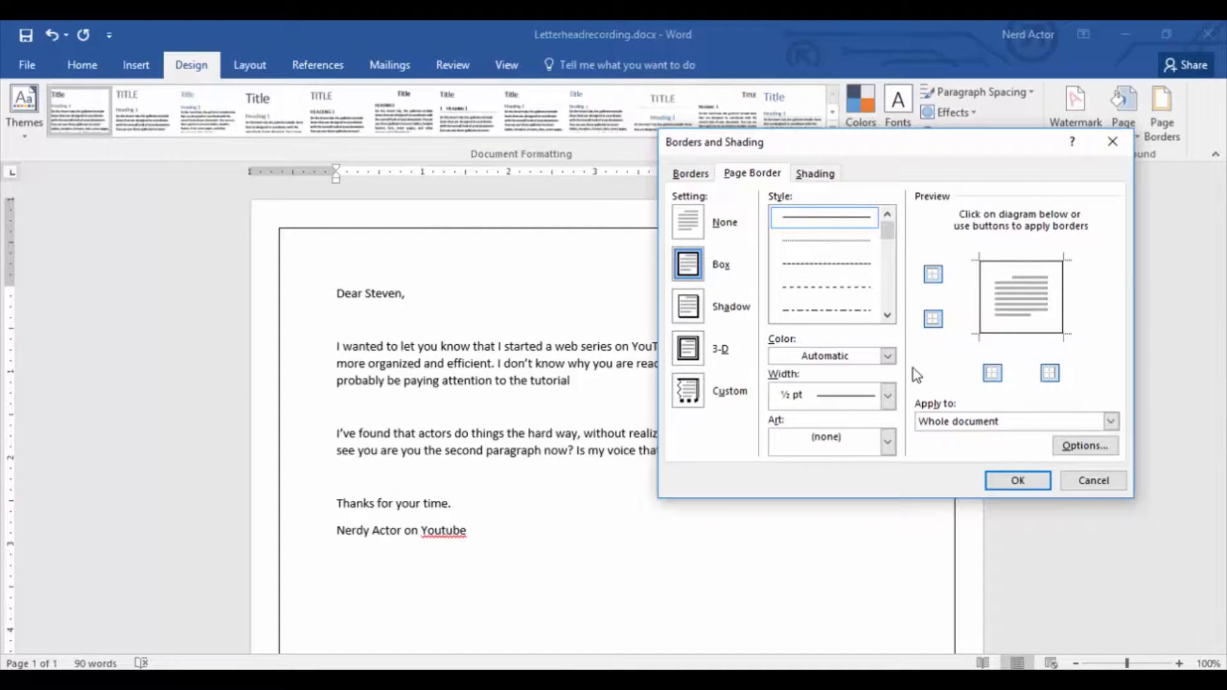
left_click(888, 356)
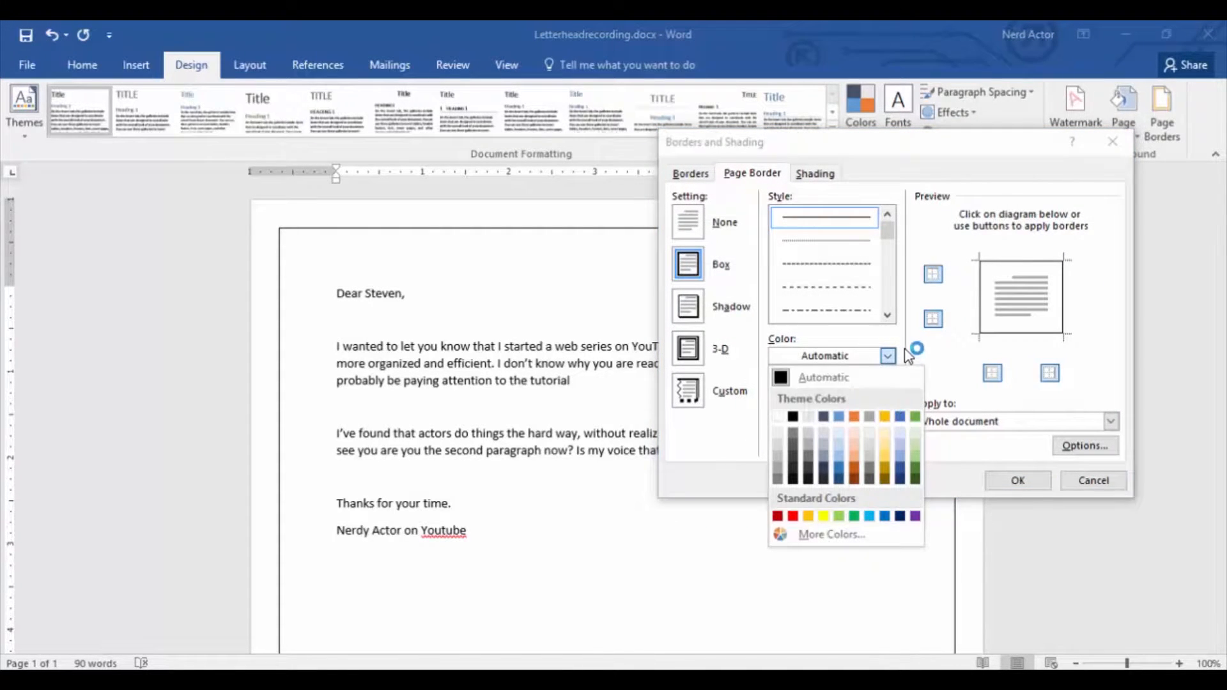
left_click(907, 354)
left_click(889, 396)
left_click(890, 398)
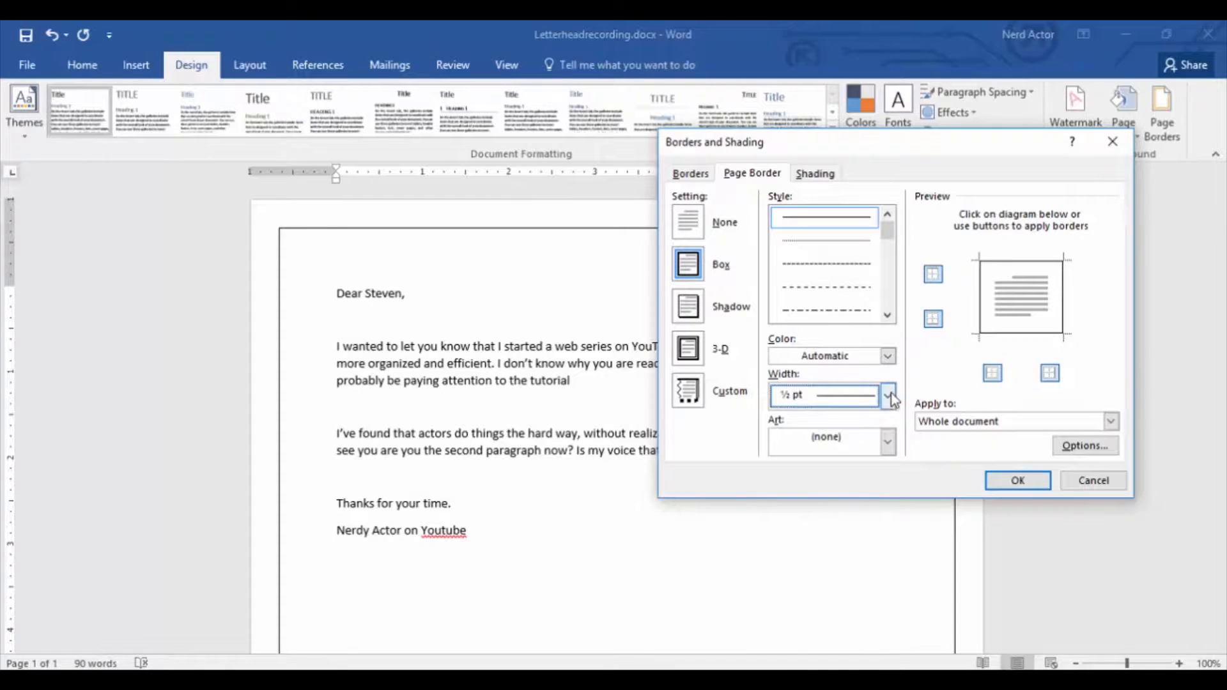
left_click(889, 441)
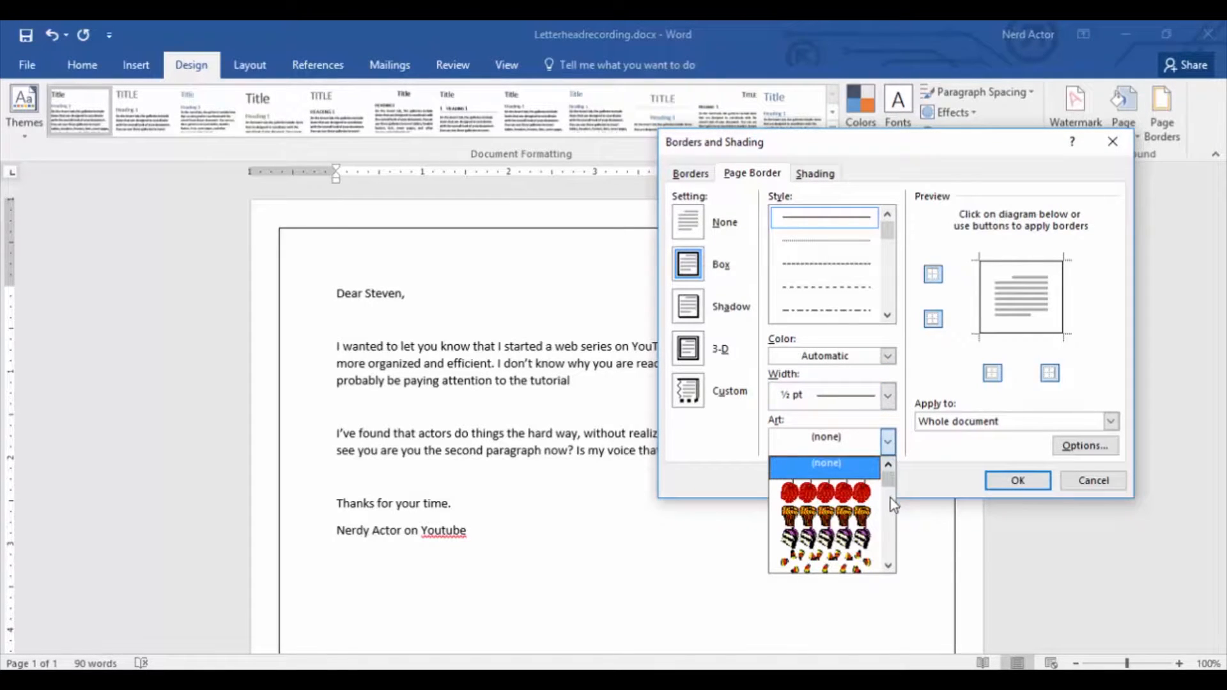
left_click(888, 565)
left_click(888, 566)
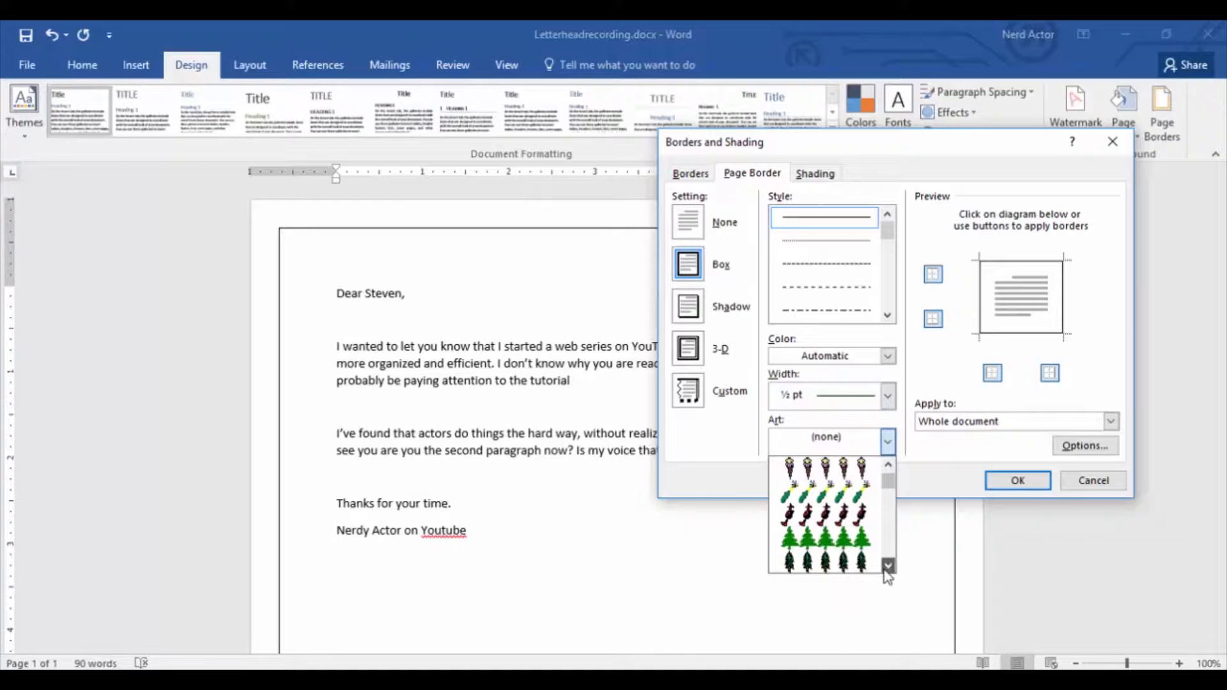
left_click(888, 566)
left_click(888, 566)
left_click(888, 565)
left_click(888, 566)
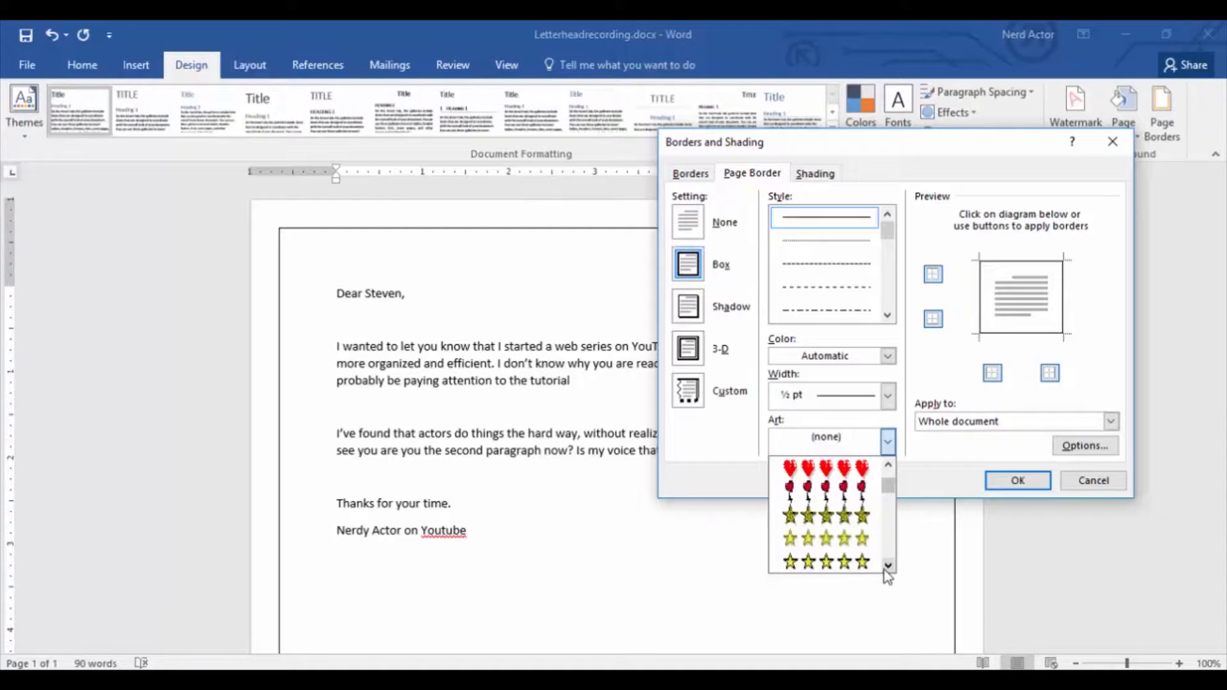
left_click(888, 566)
left_click(888, 565)
left_click(914, 427)
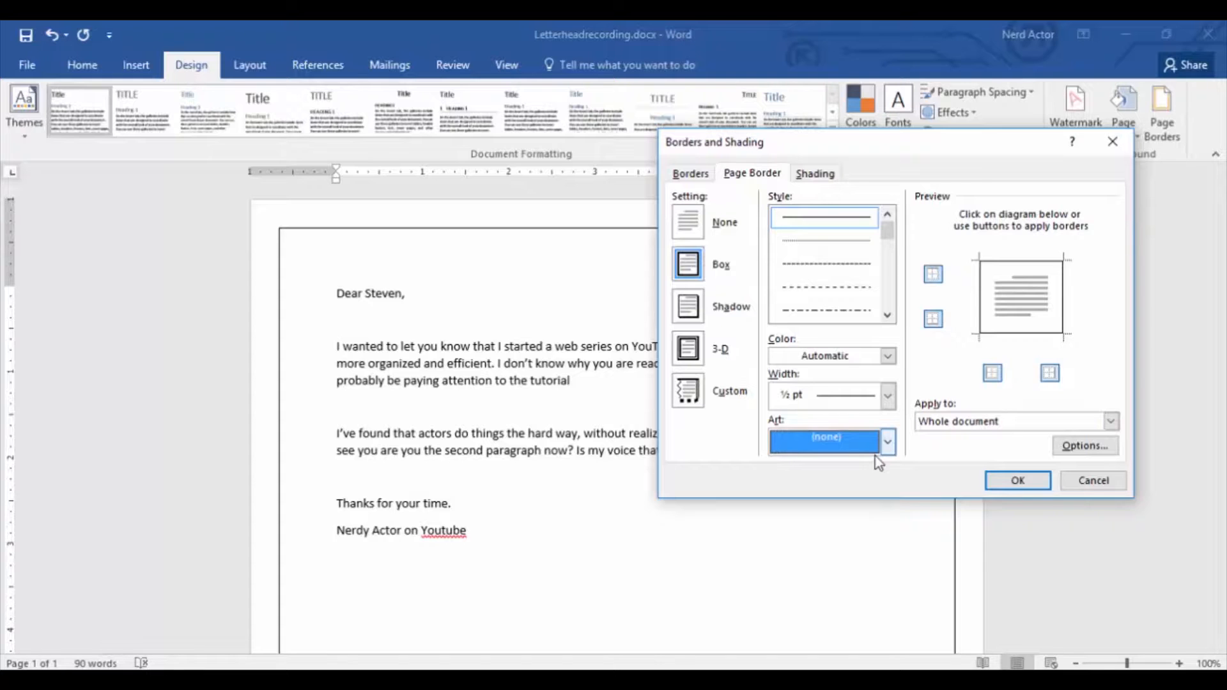
Change the page border to a 3 pt thick-and-thin double line in dark blue-gray and apply it.
left_click(888, 315)
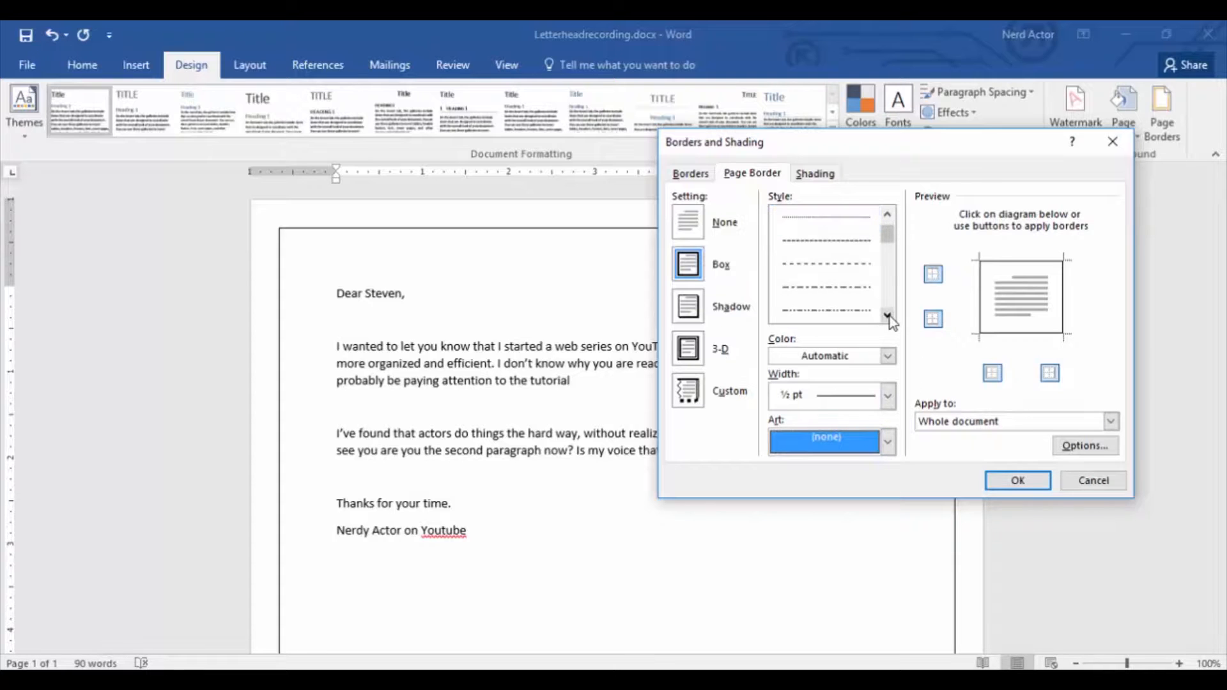
left_click(852, 295)
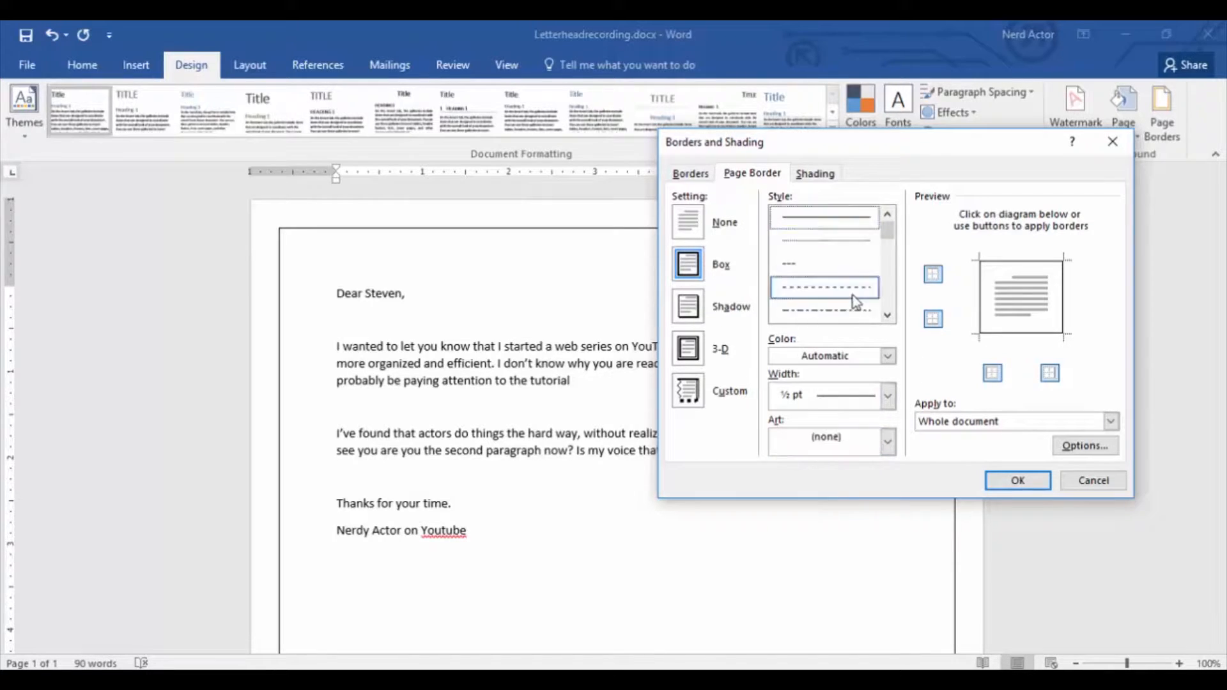
left_click(888, 316)
left_click(888, 317)
left_click(888, 316)
left_click(888, 316)
left_click(888, 316)
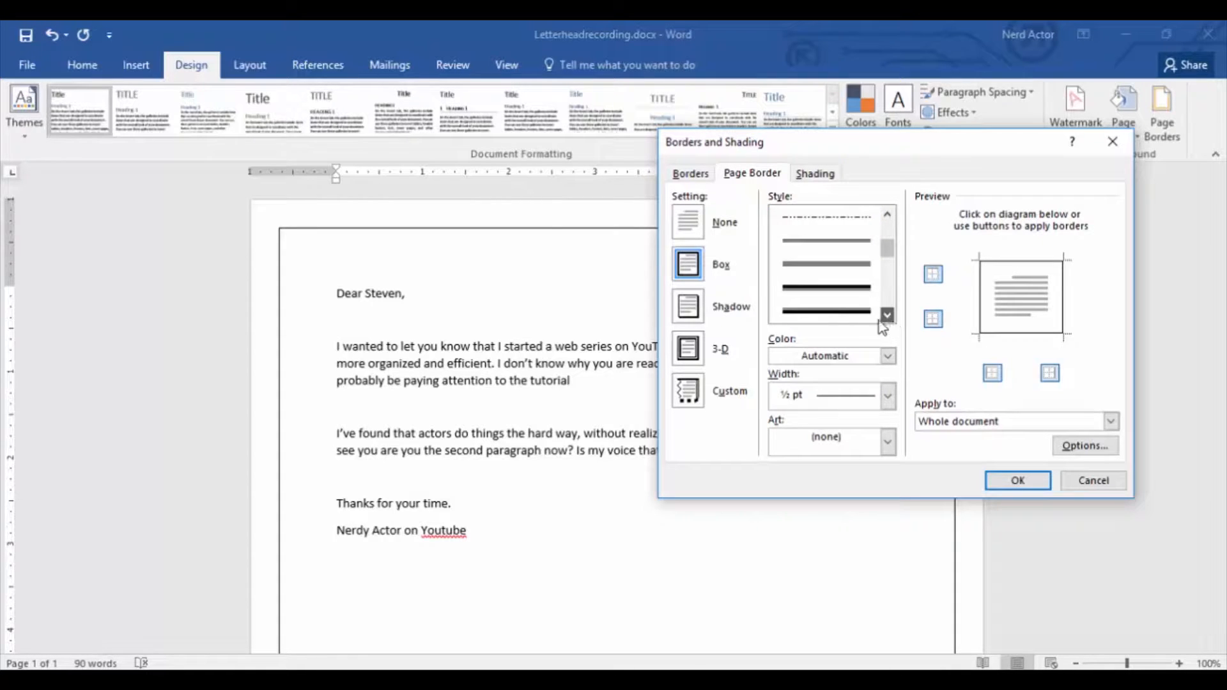
left_click(857, 310)
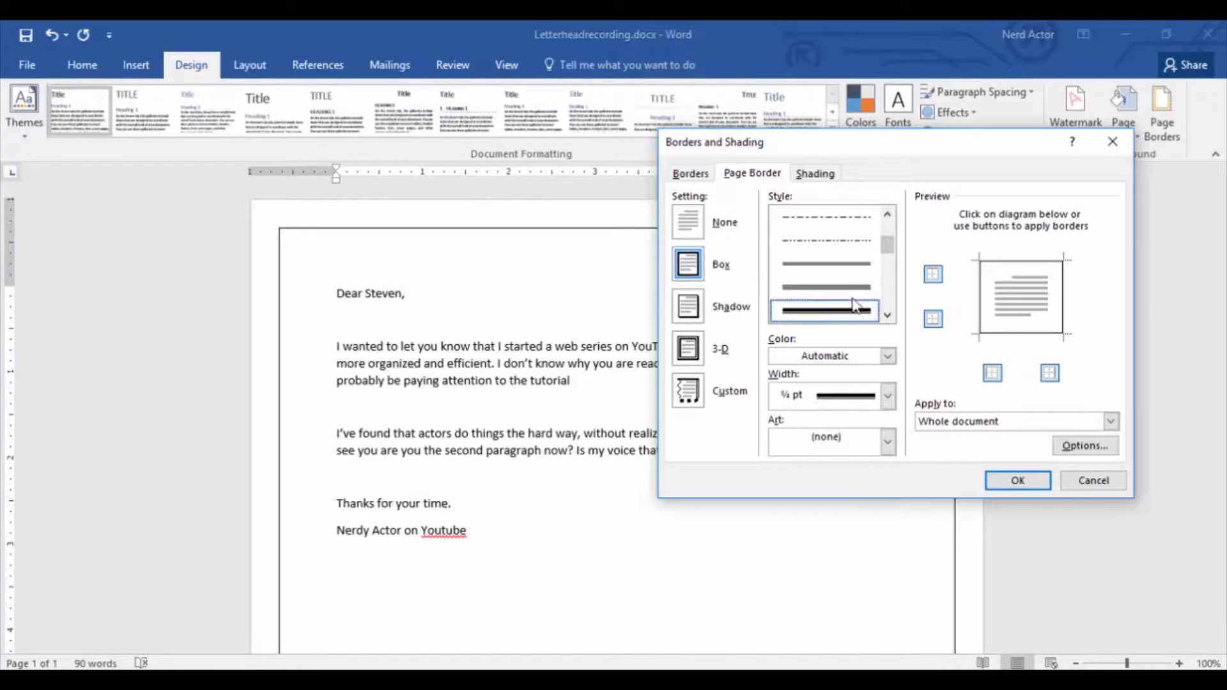
left_click(889, 356)
left_click(825, 417)
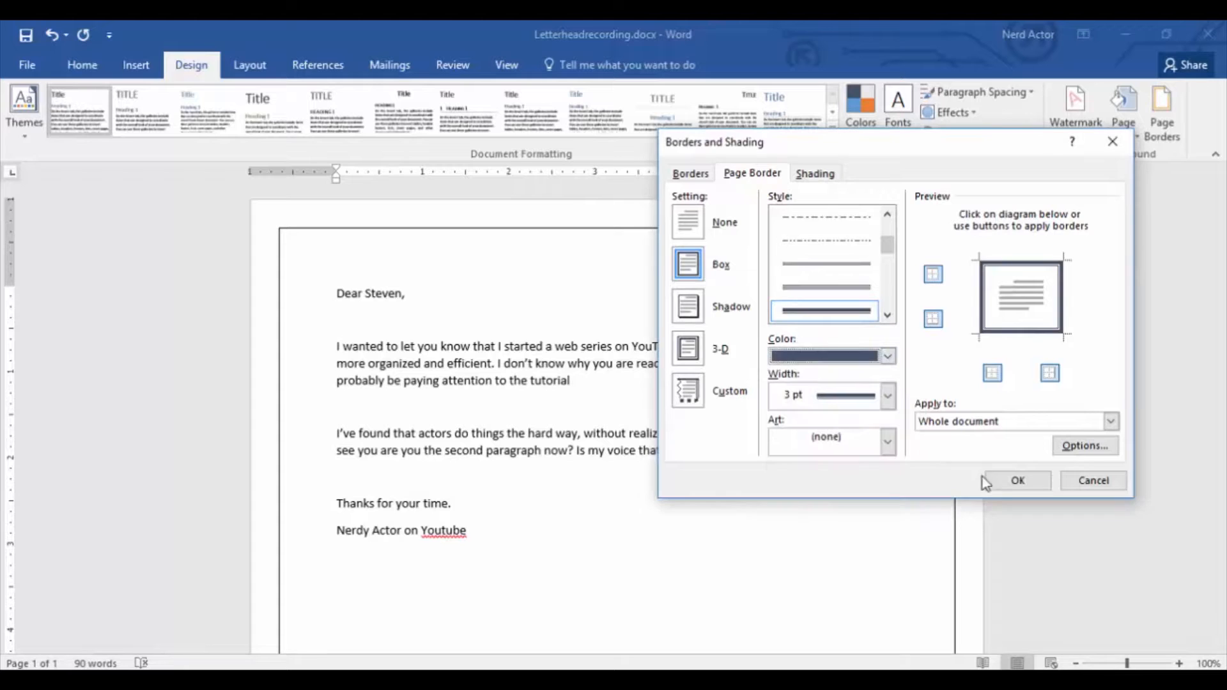
left_click(1016, 481)
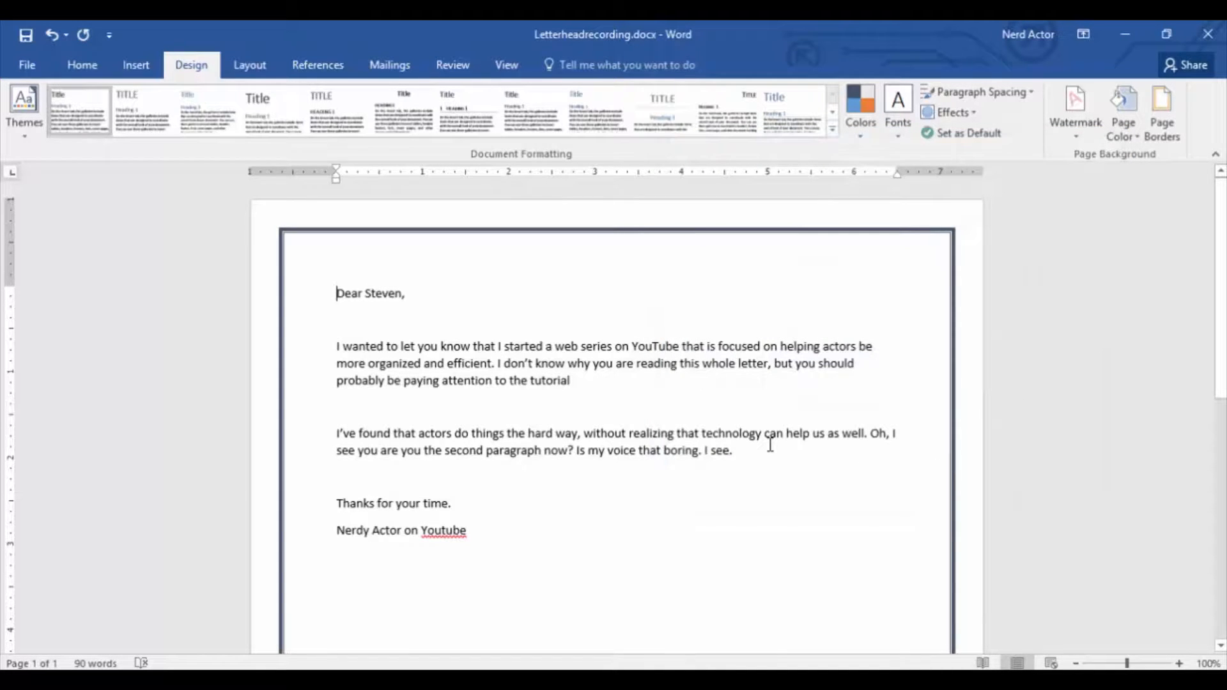
scroll(770, 444, "down", 3)
Insert a Blank built-in header and delete its placeholder text.
left_click(136, 65)
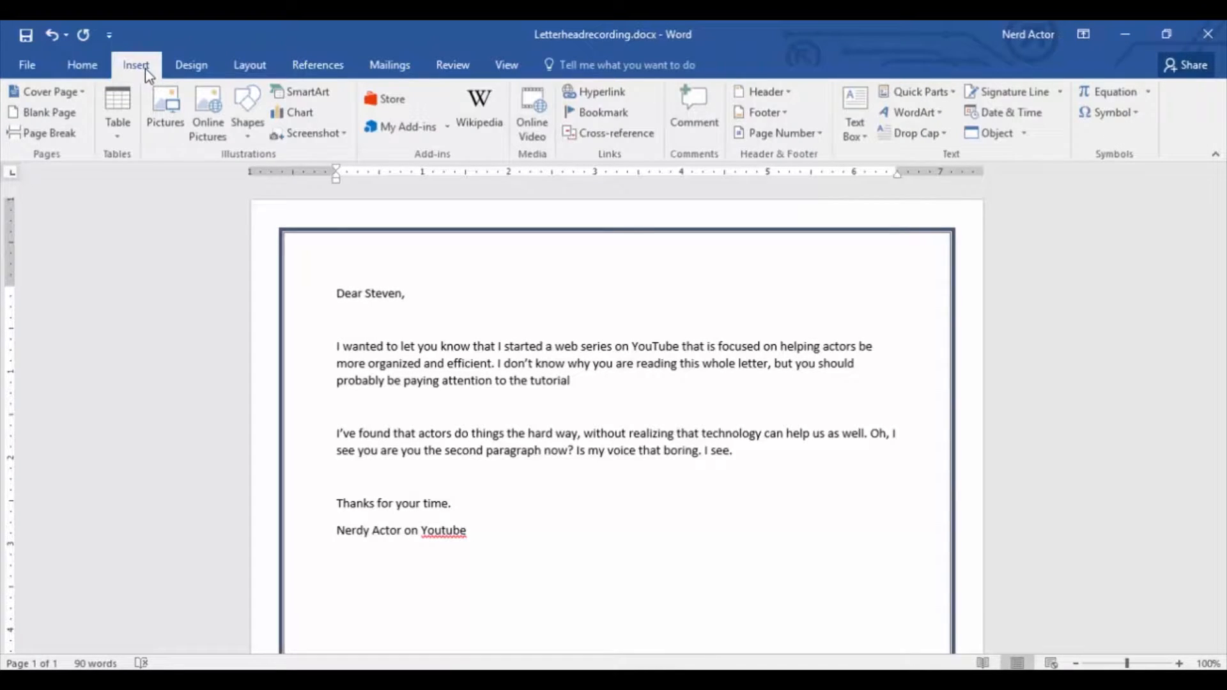
left_click(782, 93)
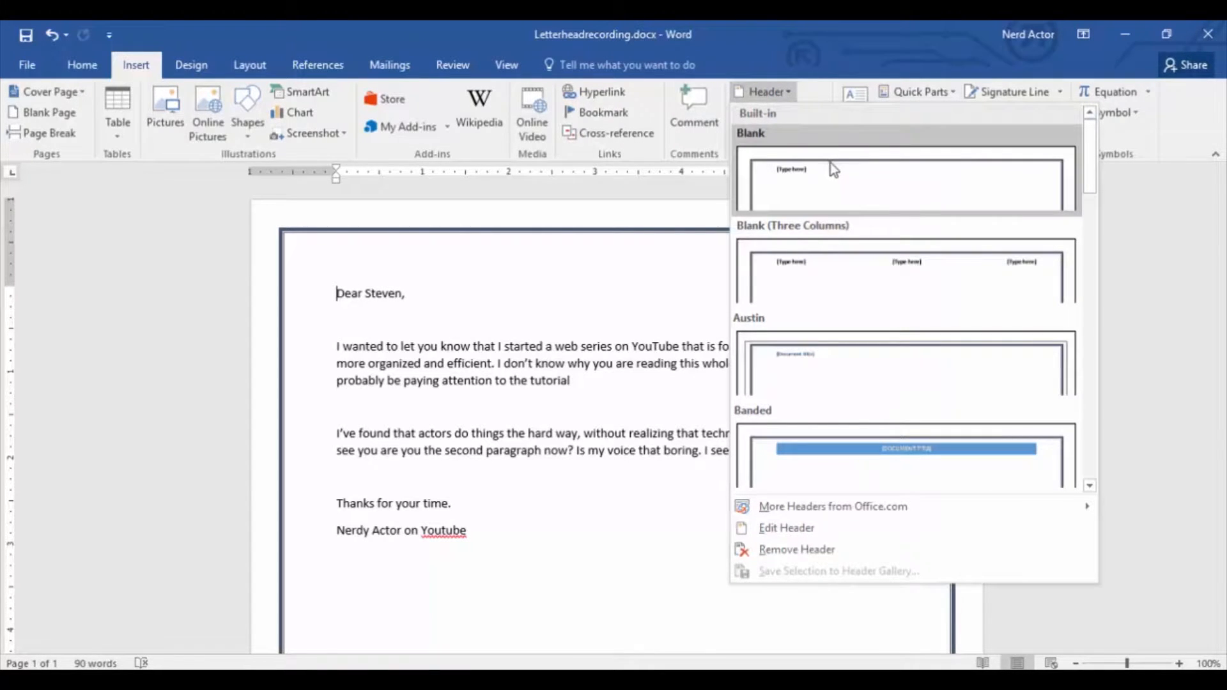
left_click(896, 206)
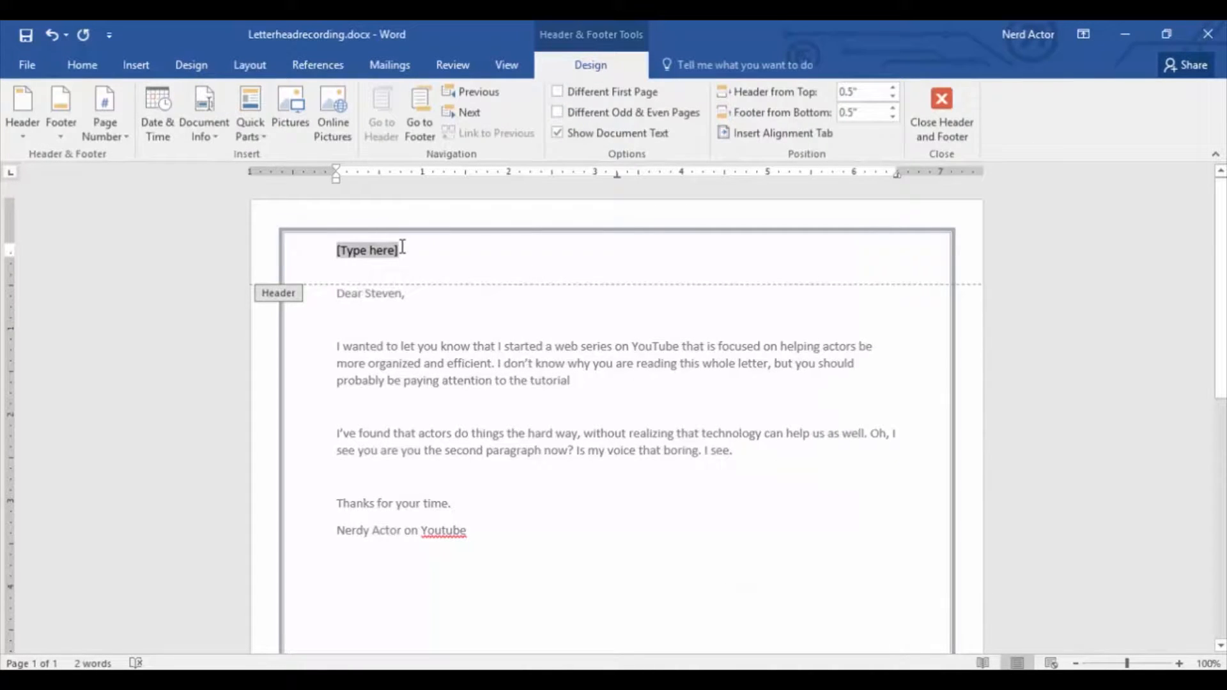
key("BackSpace")
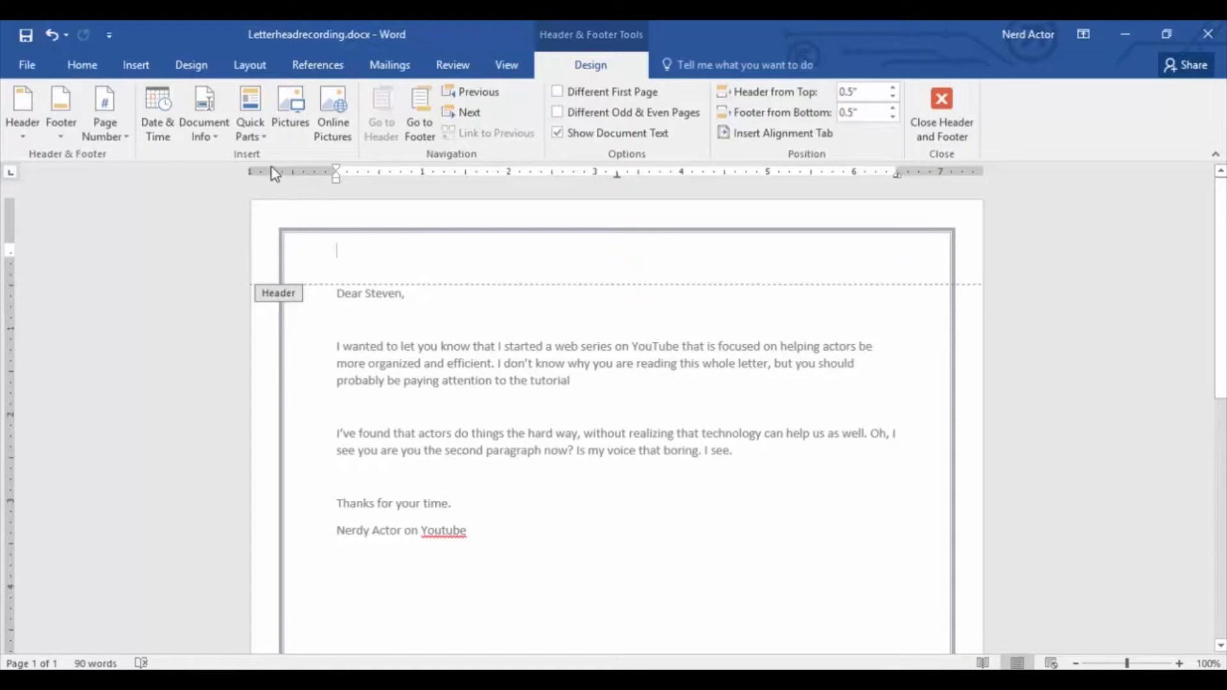
Insert a two-column, one-row table in the header and widen it to meet the page border on both sides.
left_click(133, 66)
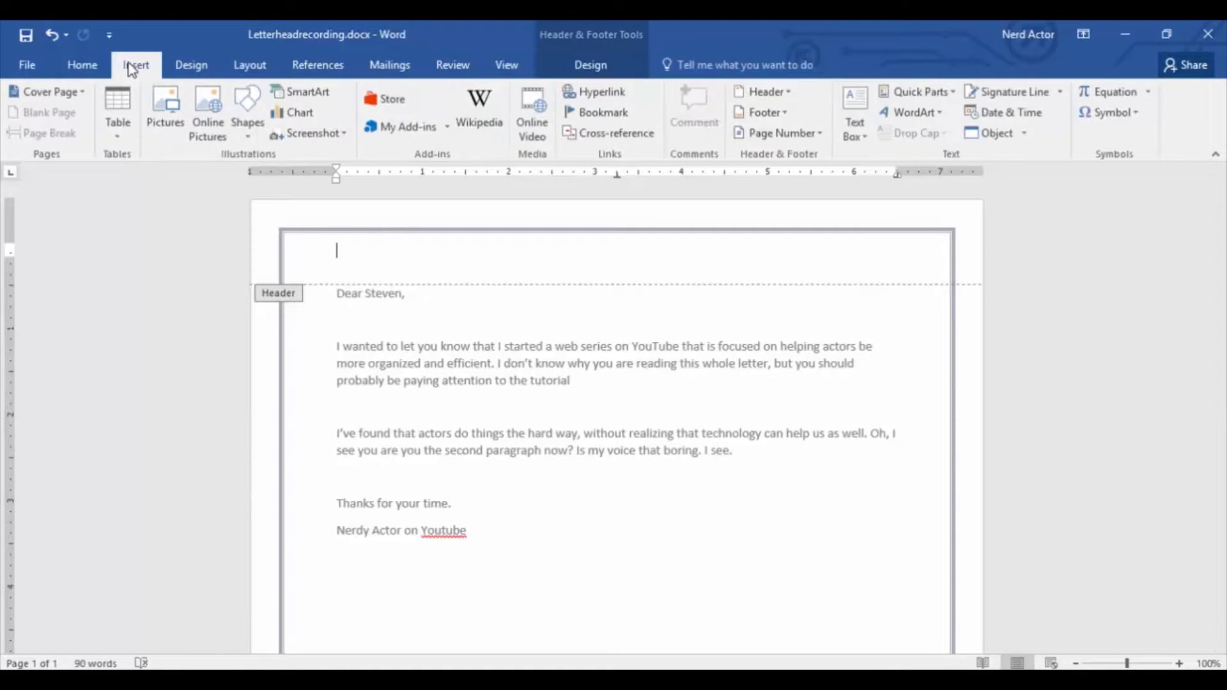
left_click(117, 111)
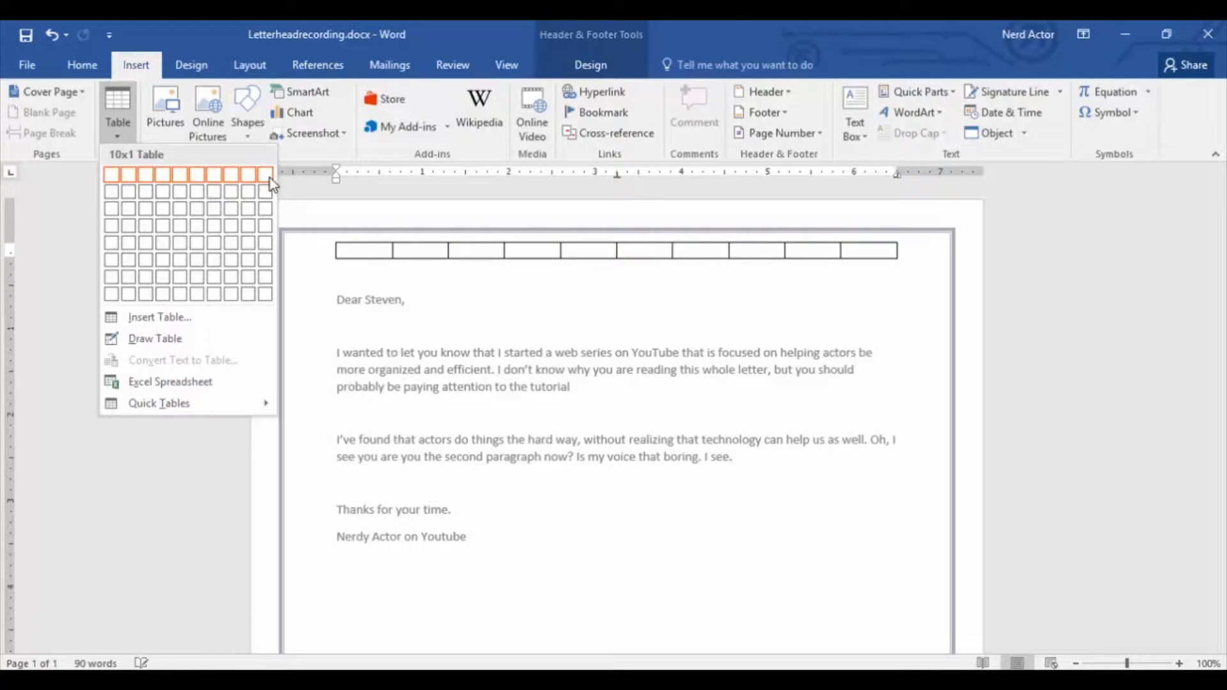
left_click(133, 175)
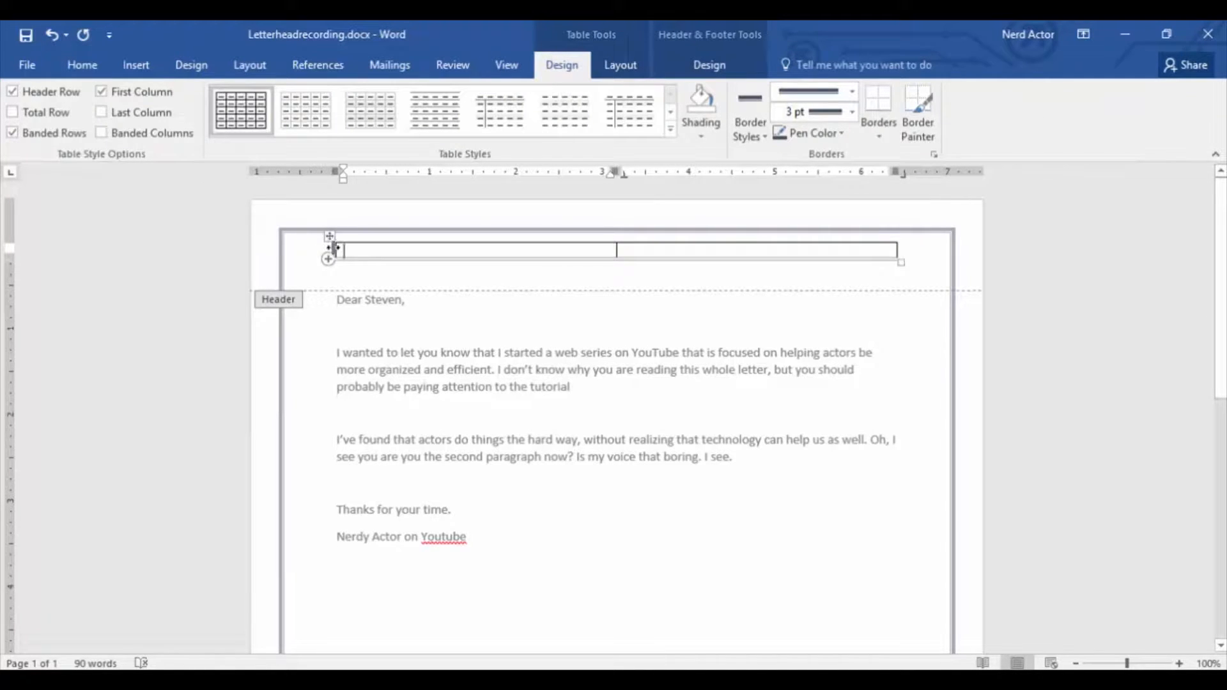
left_click_drag(333, 247, 283, 247)
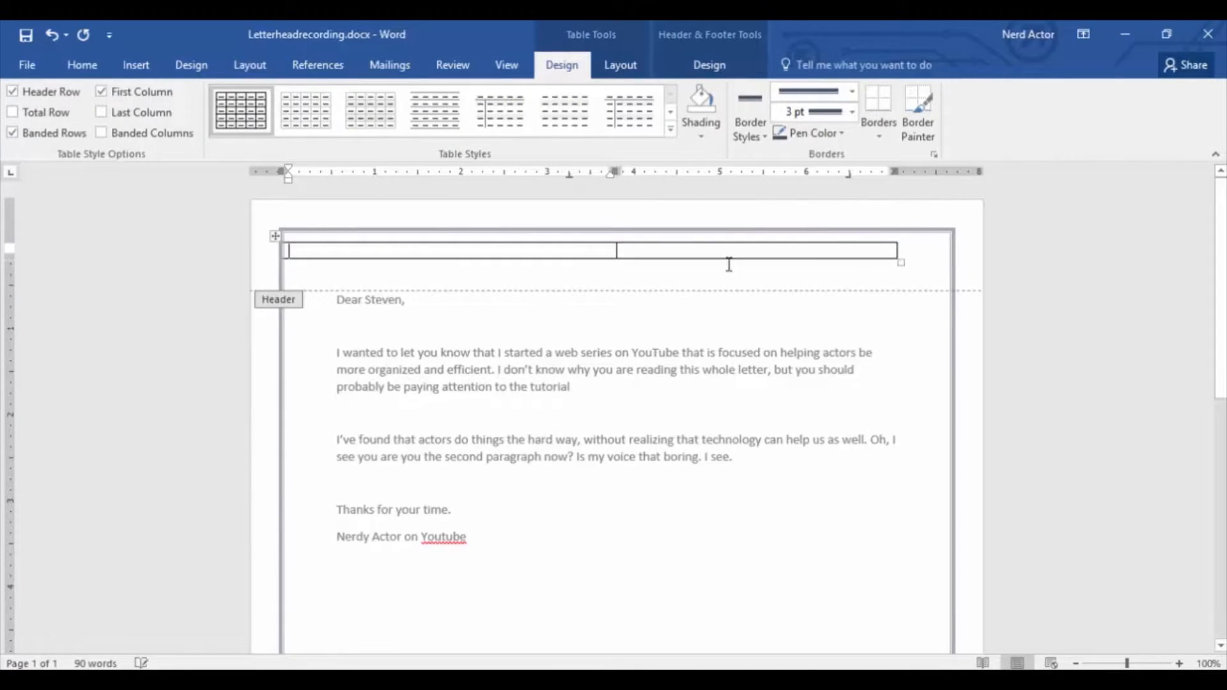
left_click_drag(898, 249, 950, 253)
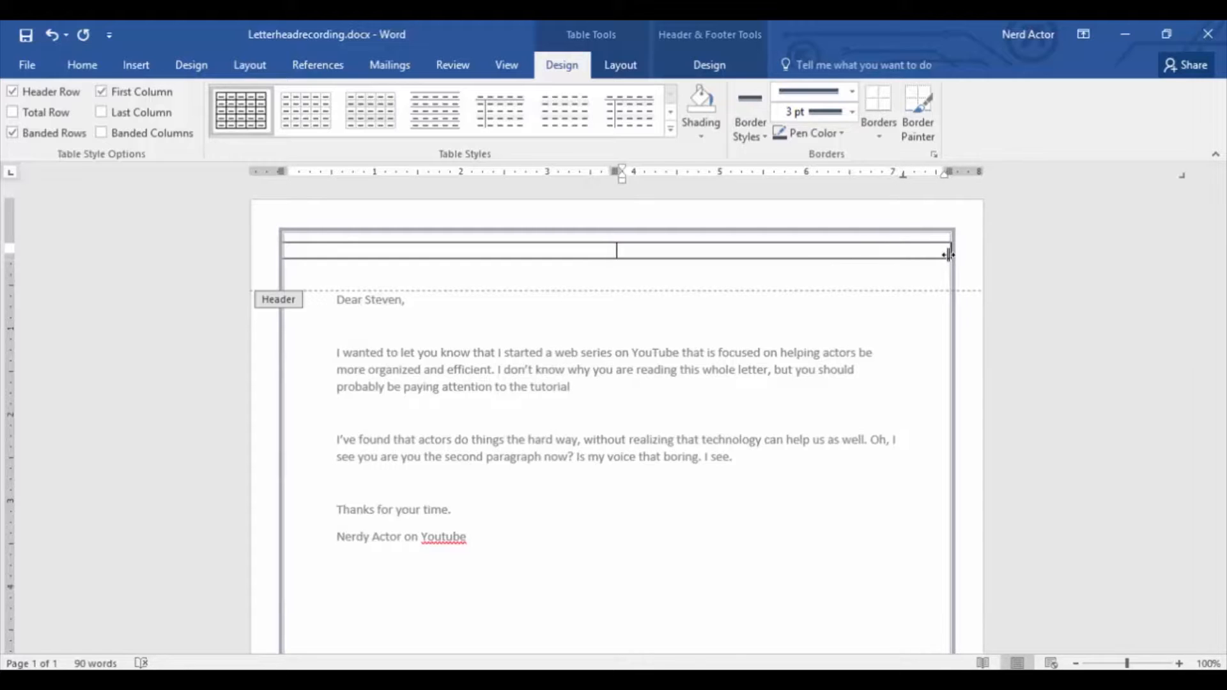
left_click(915, 252)
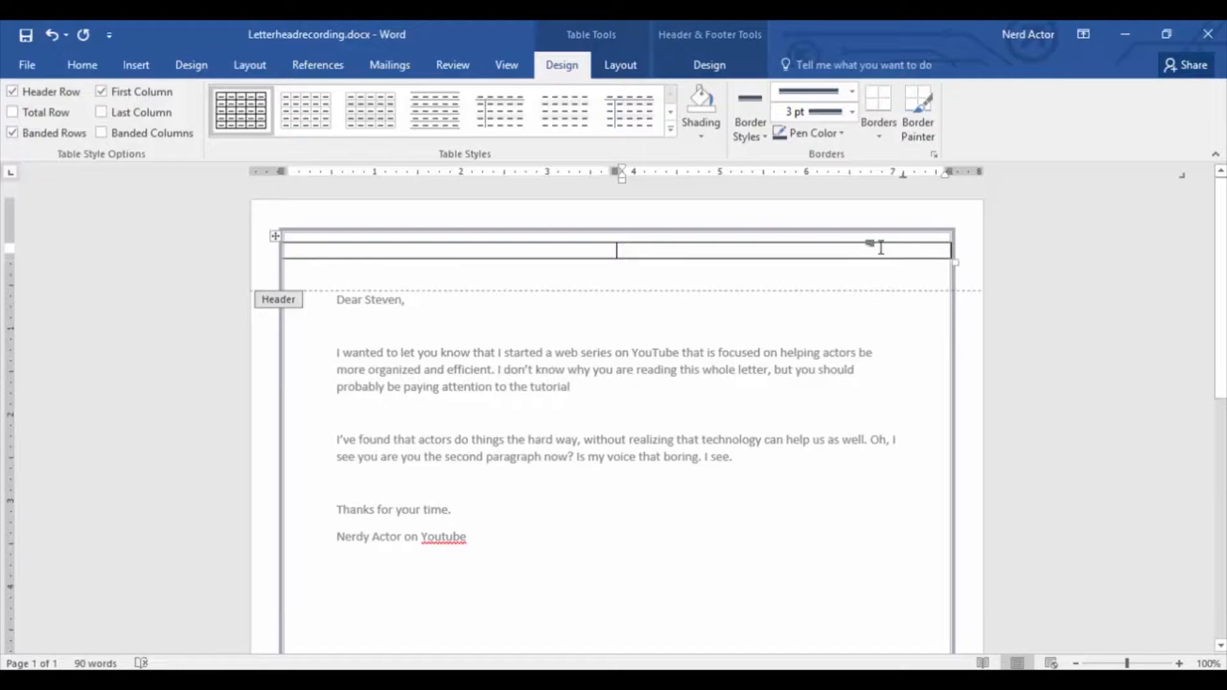
left_click(181, 68)
left_click(100, 71)
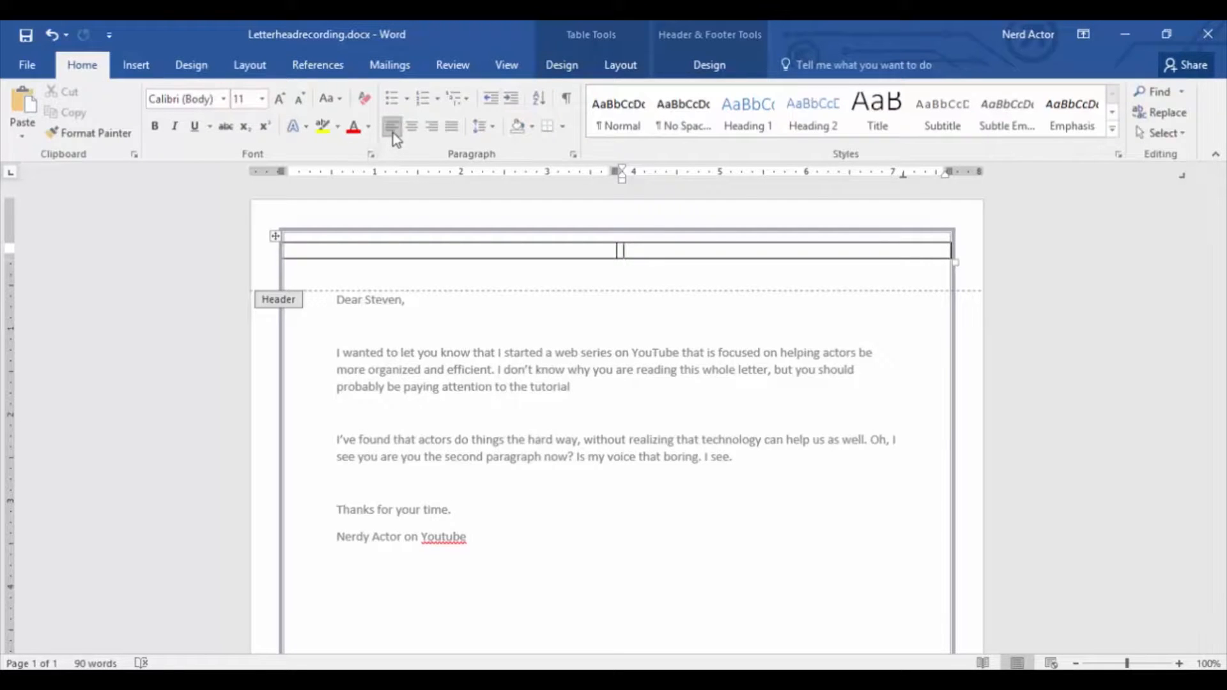
left_click(431, 128)
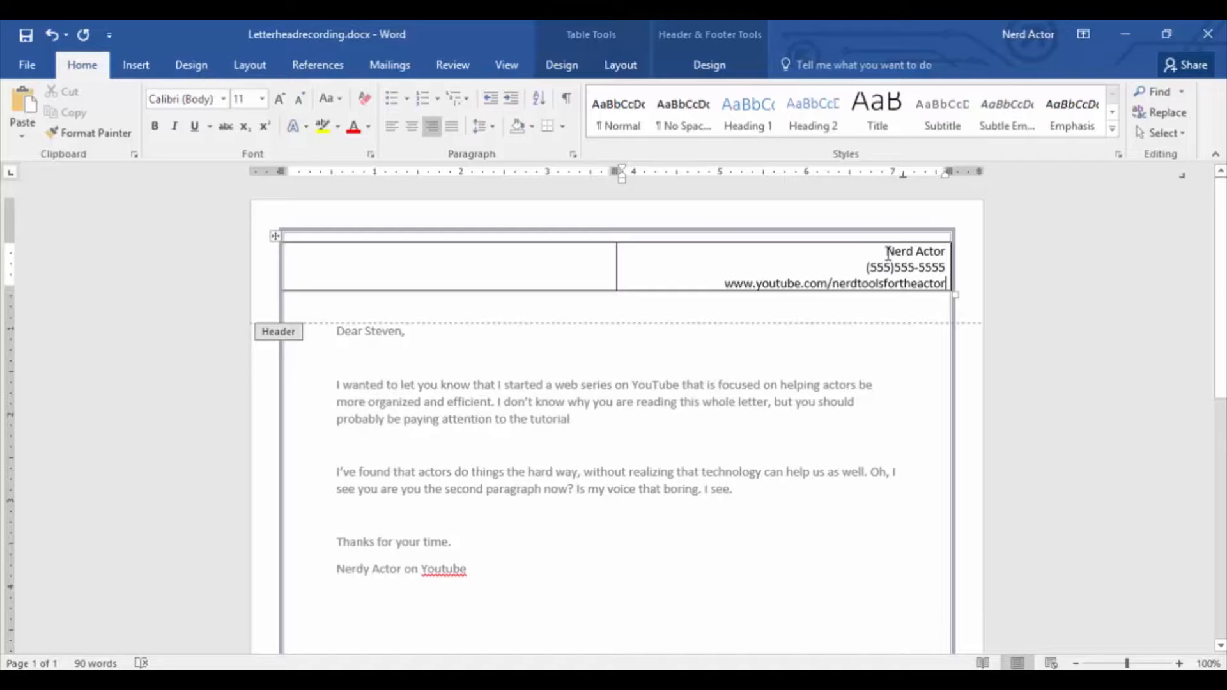
Format the three contact lines in the header with the Adobe Garamond Pro font and 1.5 line spacing.
left_click_drag(888, 253, 944, 284)
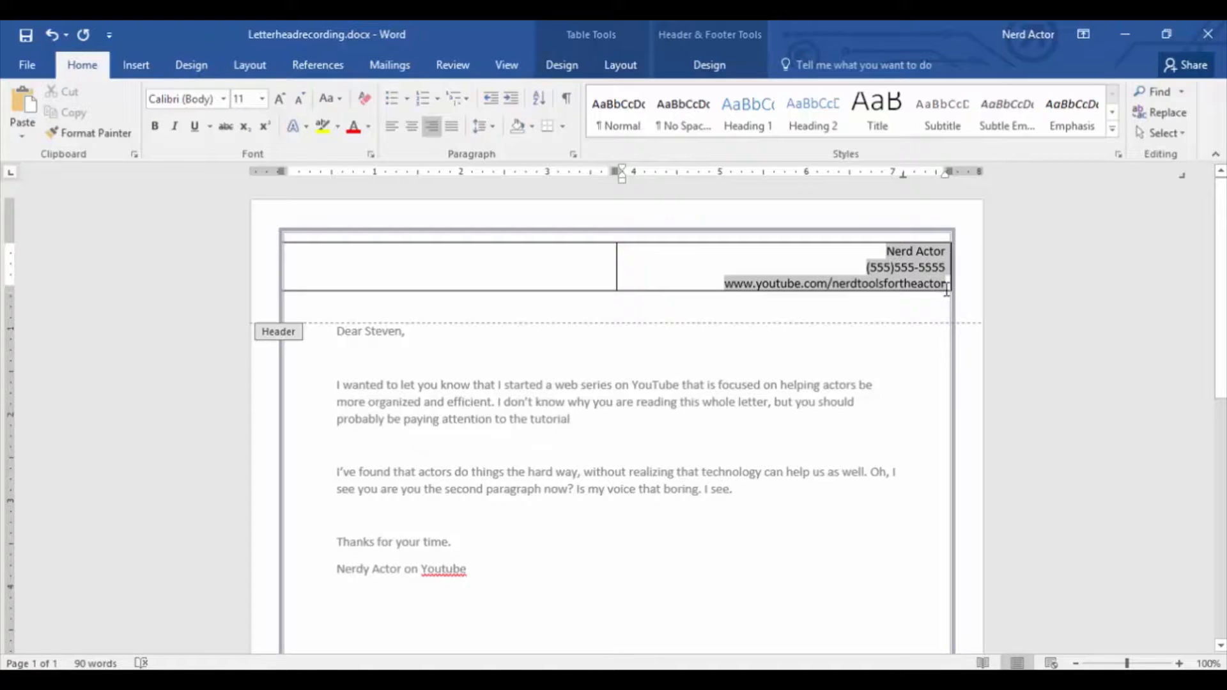
left_click(224, 99)
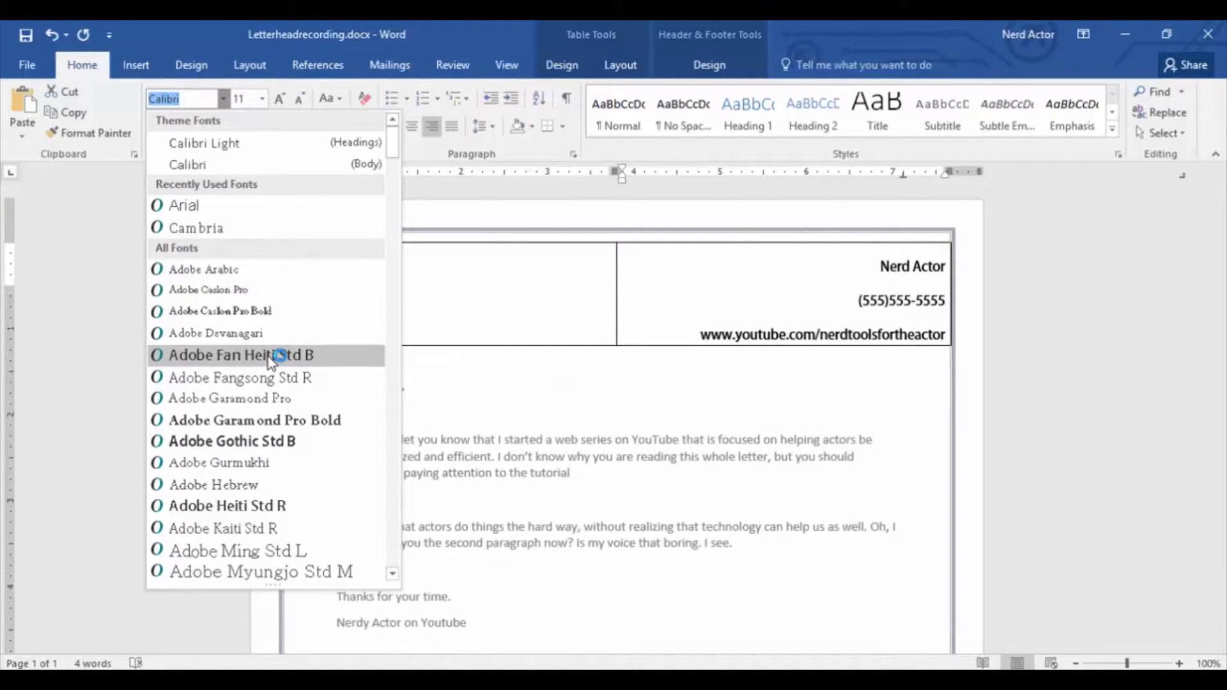
left_click(260, 399)
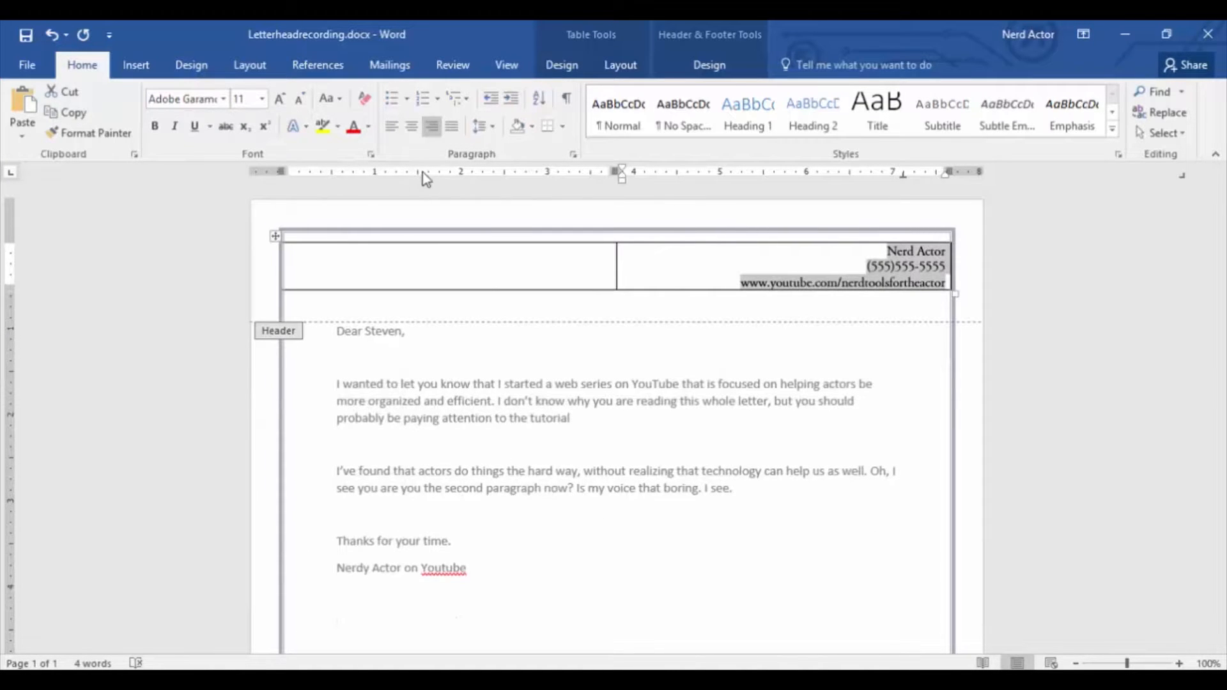
left_click(494, 128)
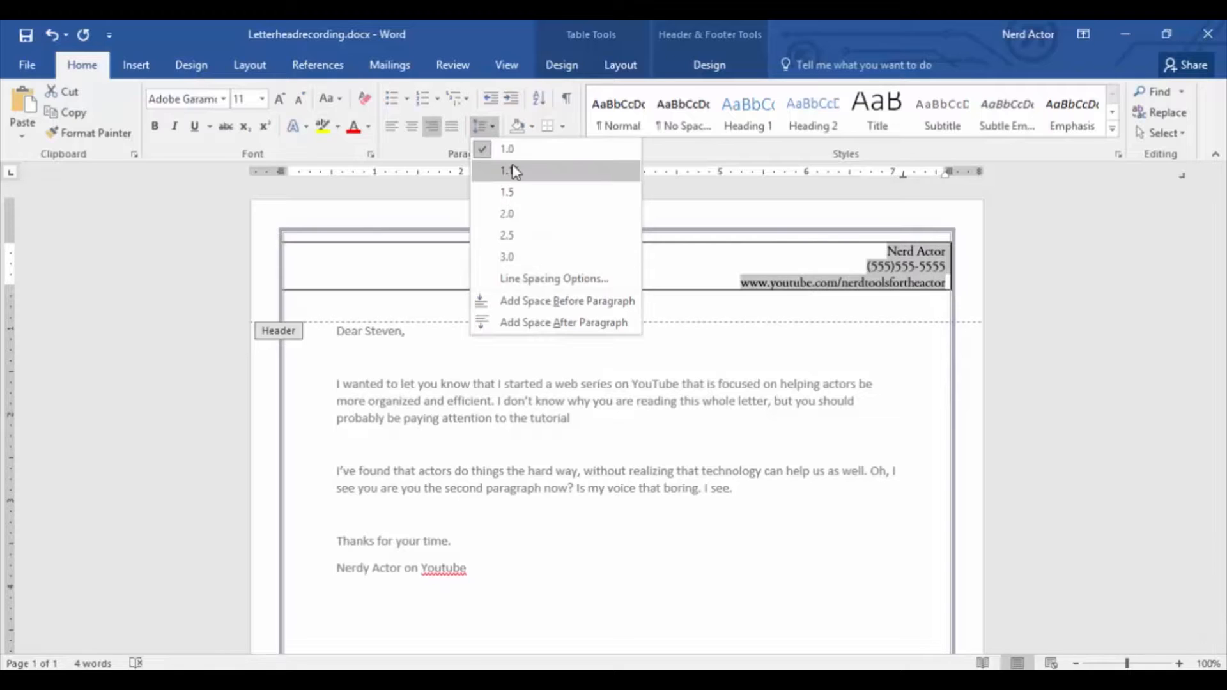
left_click(519, 193)
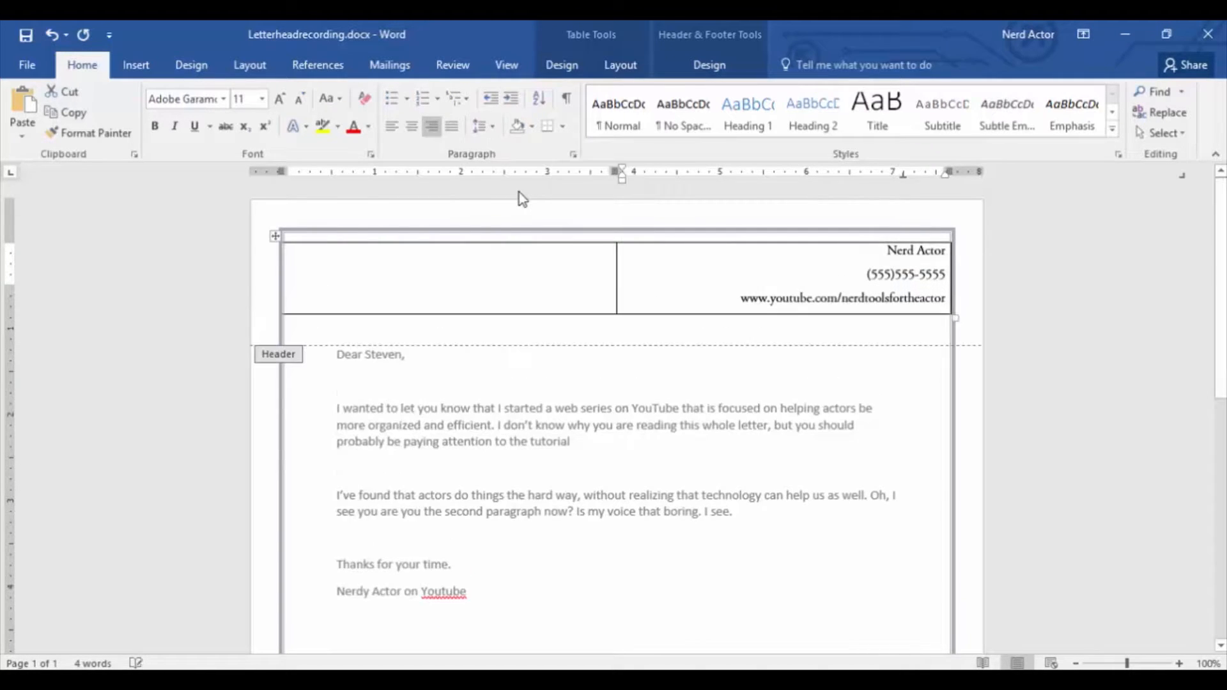
Enlarge the sender's name on the first contact line of the header by six font-size increments.
left_click(840, 289)
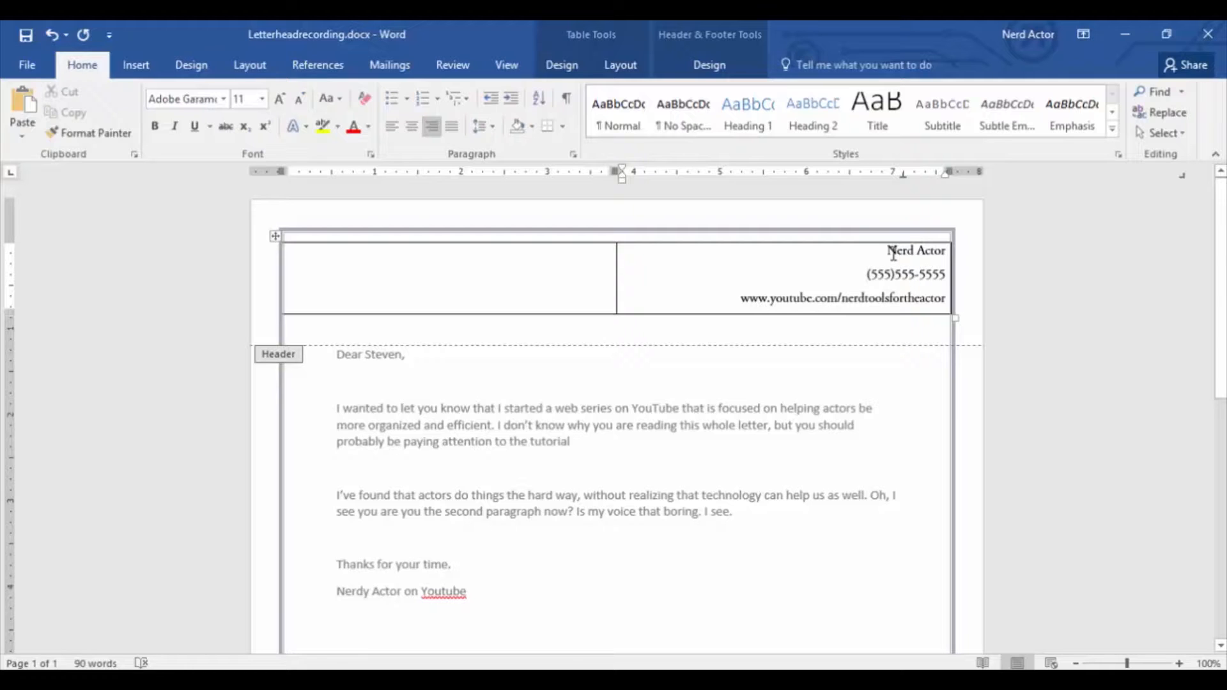
left_click_drag(888, 253, 949, 256)
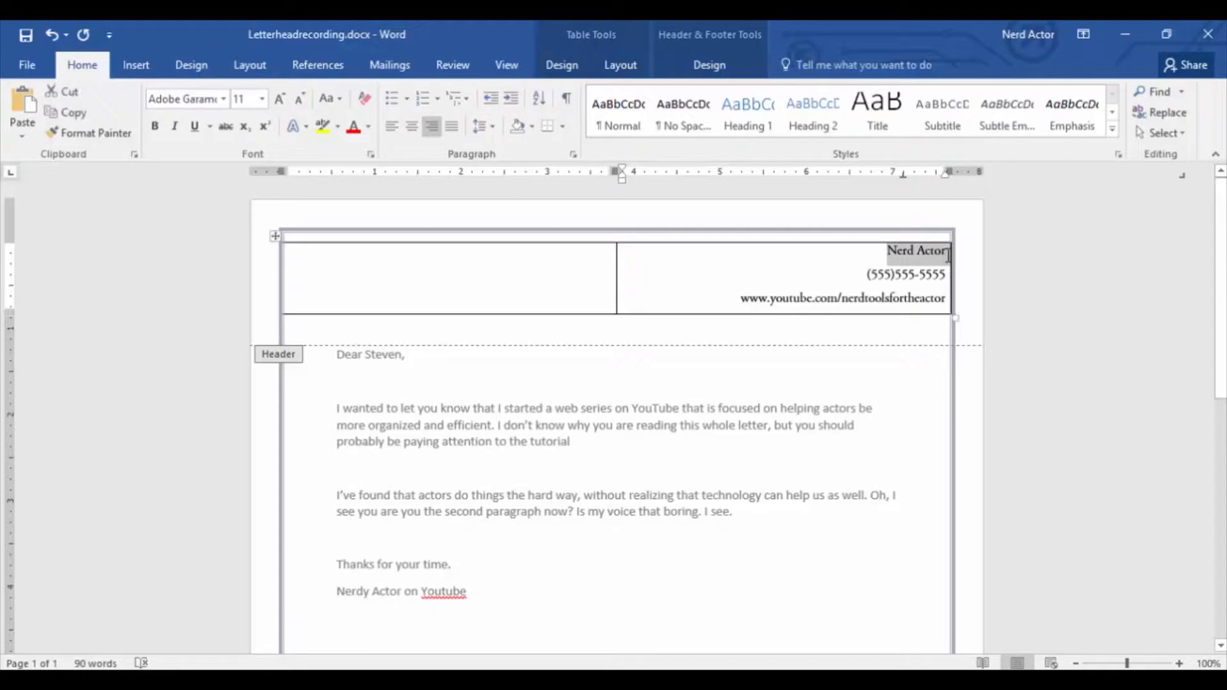
left_click(279, 99)
left_click(280, 101)
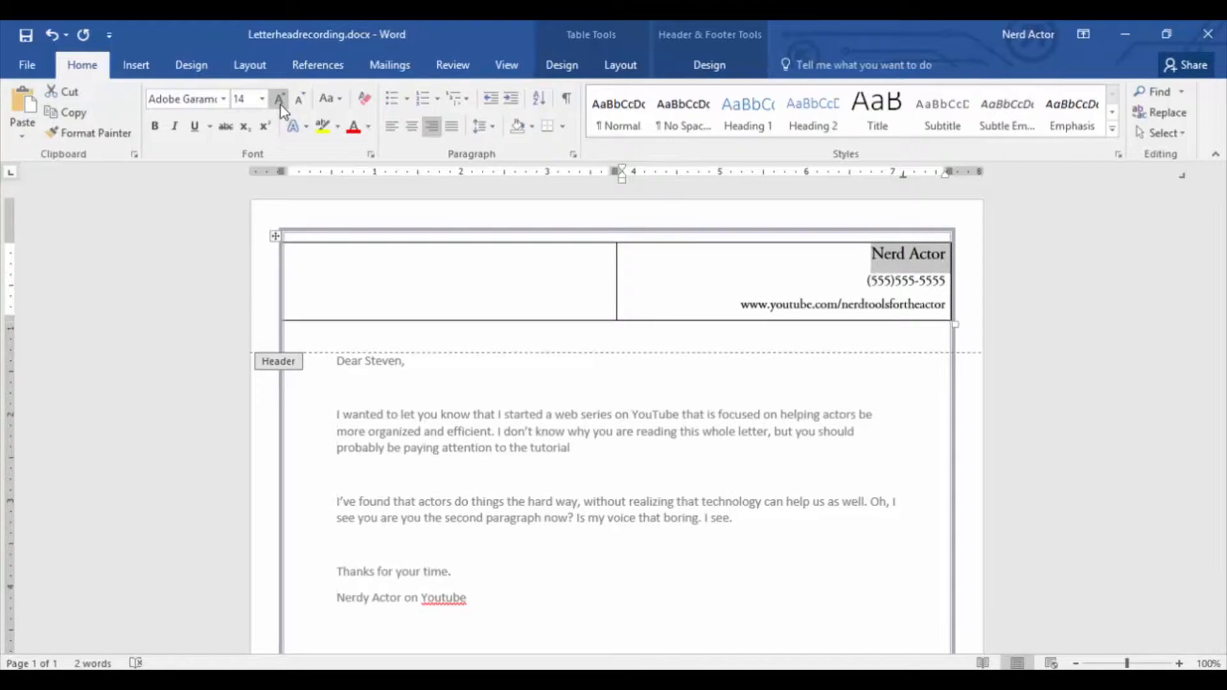
left_click(280, 101)
left_click(280, 101)
left_click(280, 103)
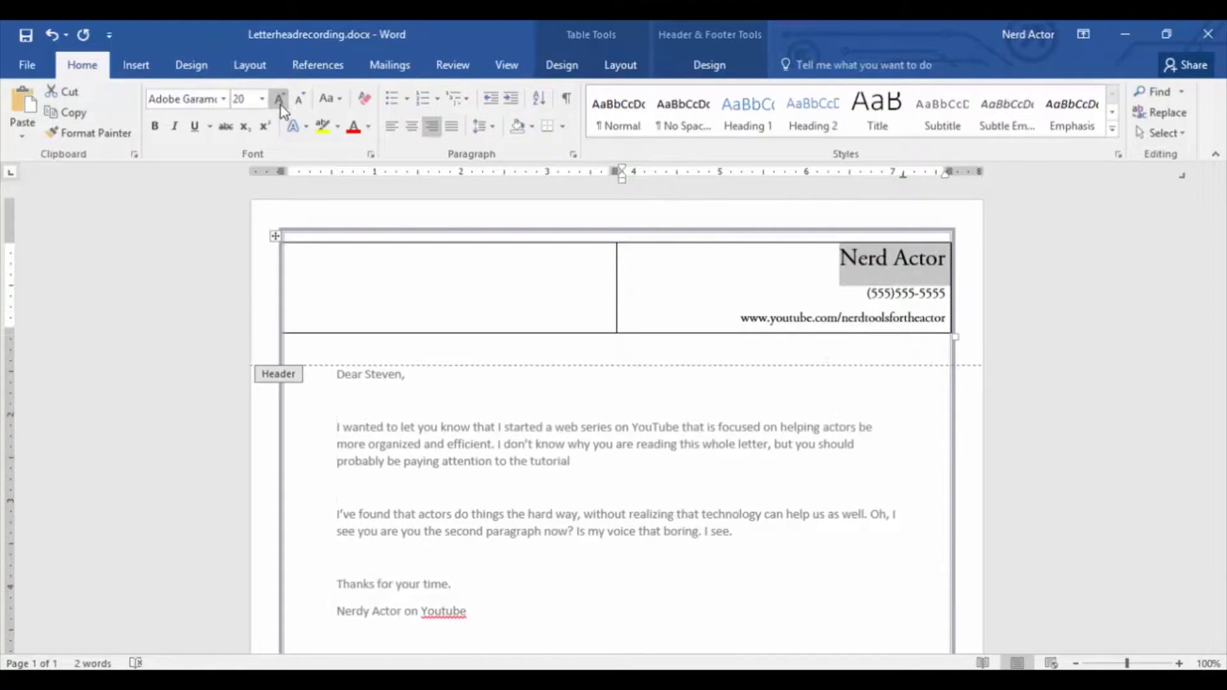
left_click(280, 102)
left_click(837, 292)
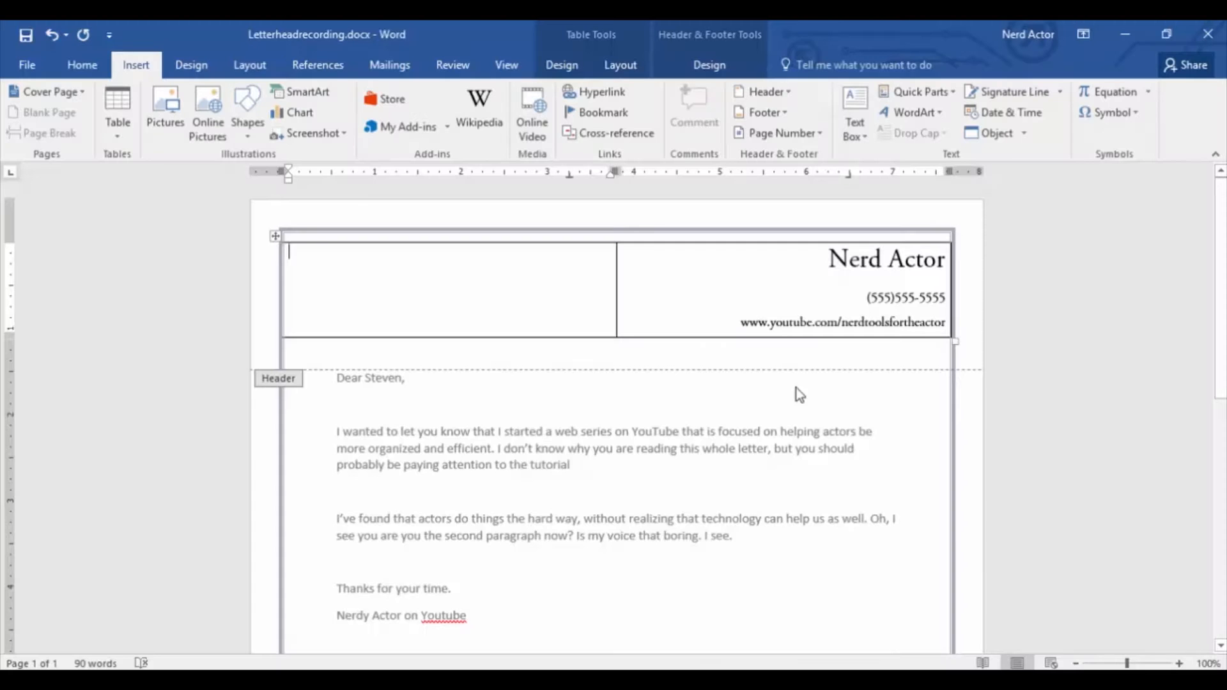
Insert the picture AwesomeHeadShot.jpg into the empty first cell of the header table.
left_click(548, 304)
left_click(166, 124)
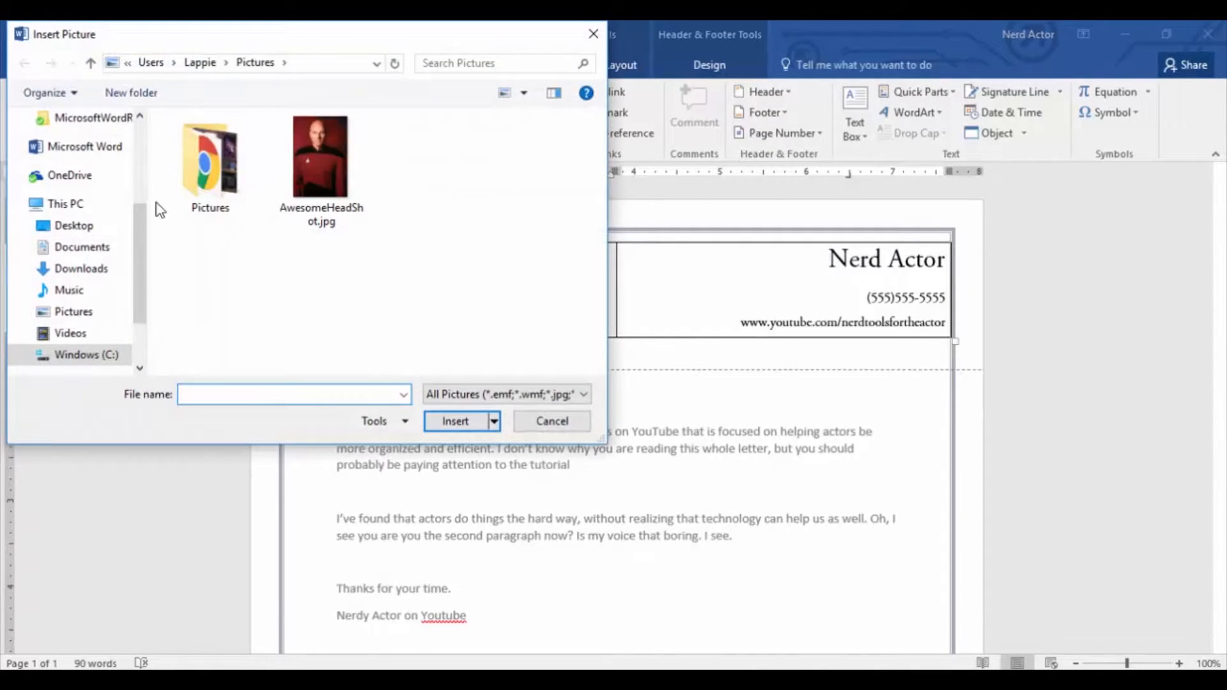
left_click(320, 156)
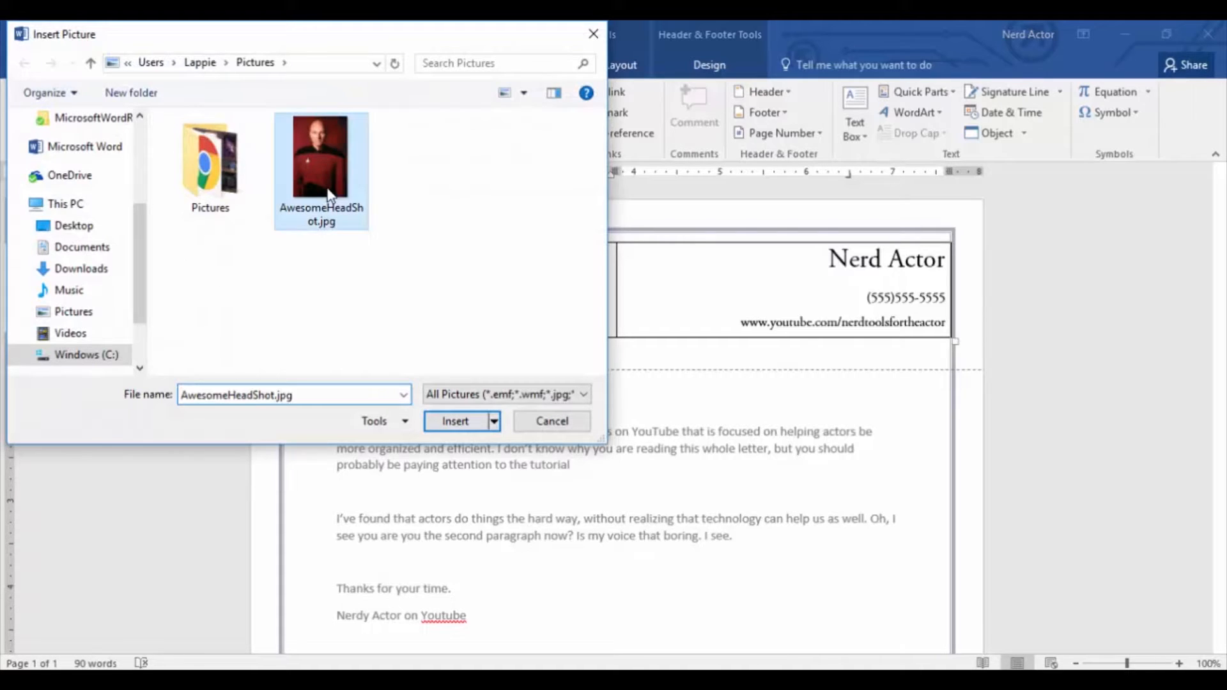
left_click(461, 425)
Shrink the headshot proportionally to about 1.39" high by 0.92" wide so it fits beside the contact details.
scroll(529, 397, "down", 5)
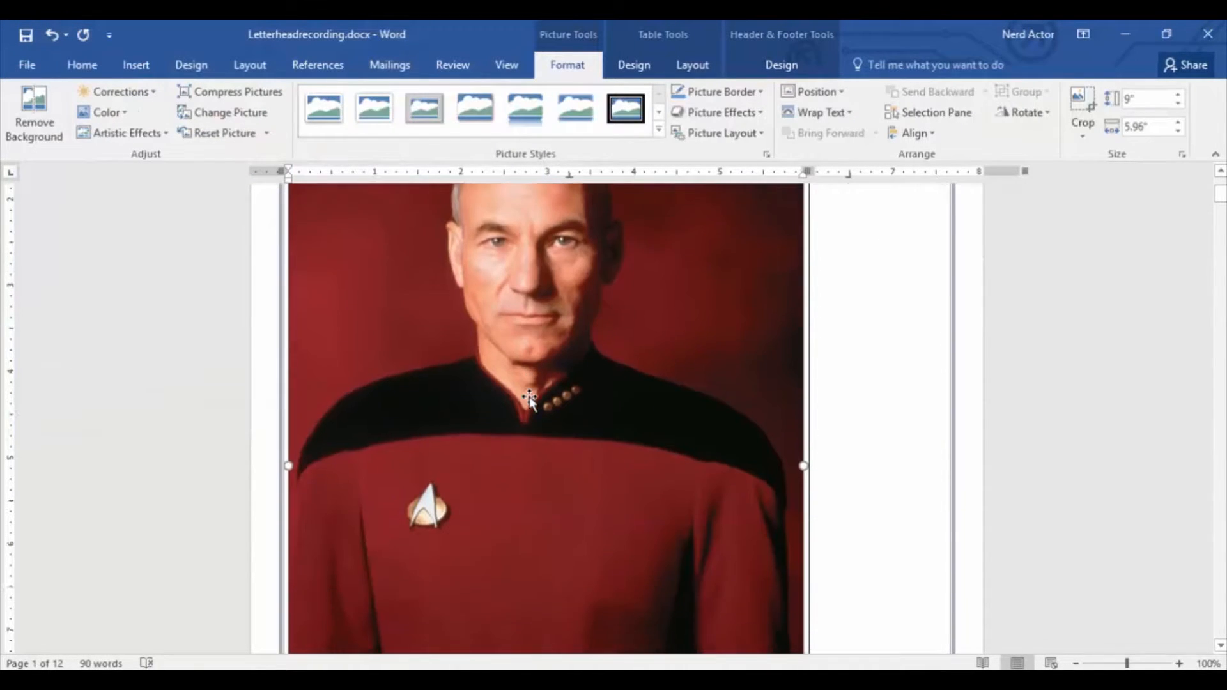
scroll(531, 390, "down", 5)
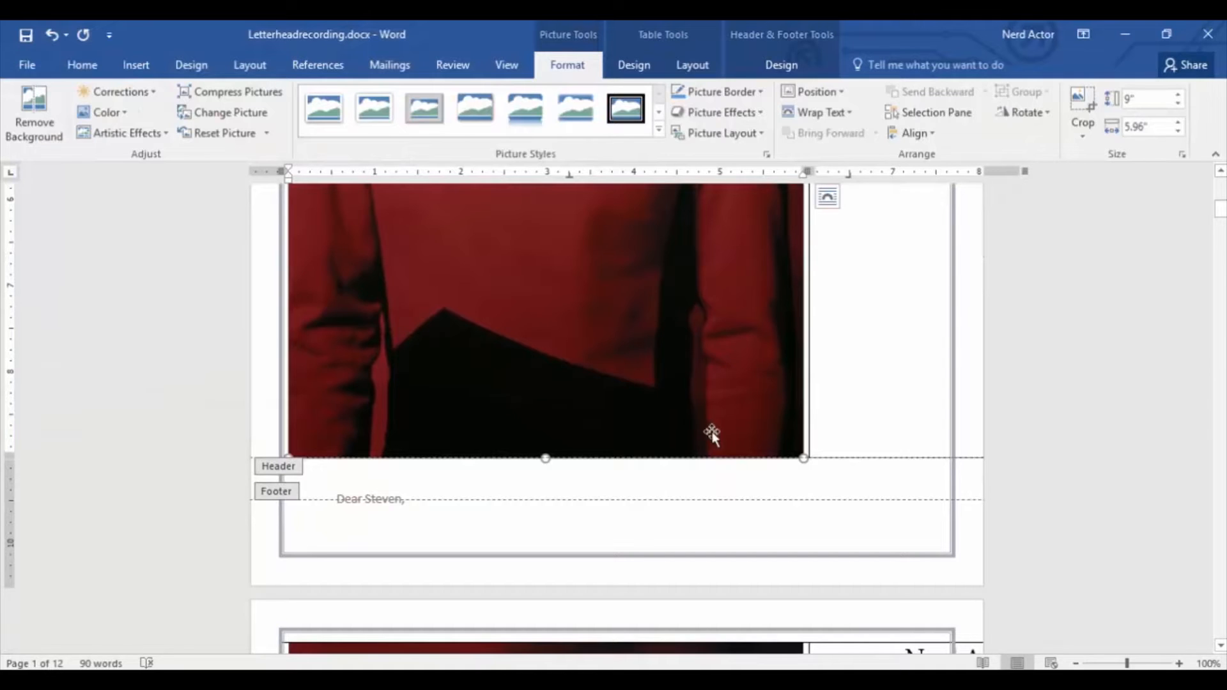
left_click_drag(804, 458, 664, 301)
scroll(491, 235, "up", 5)
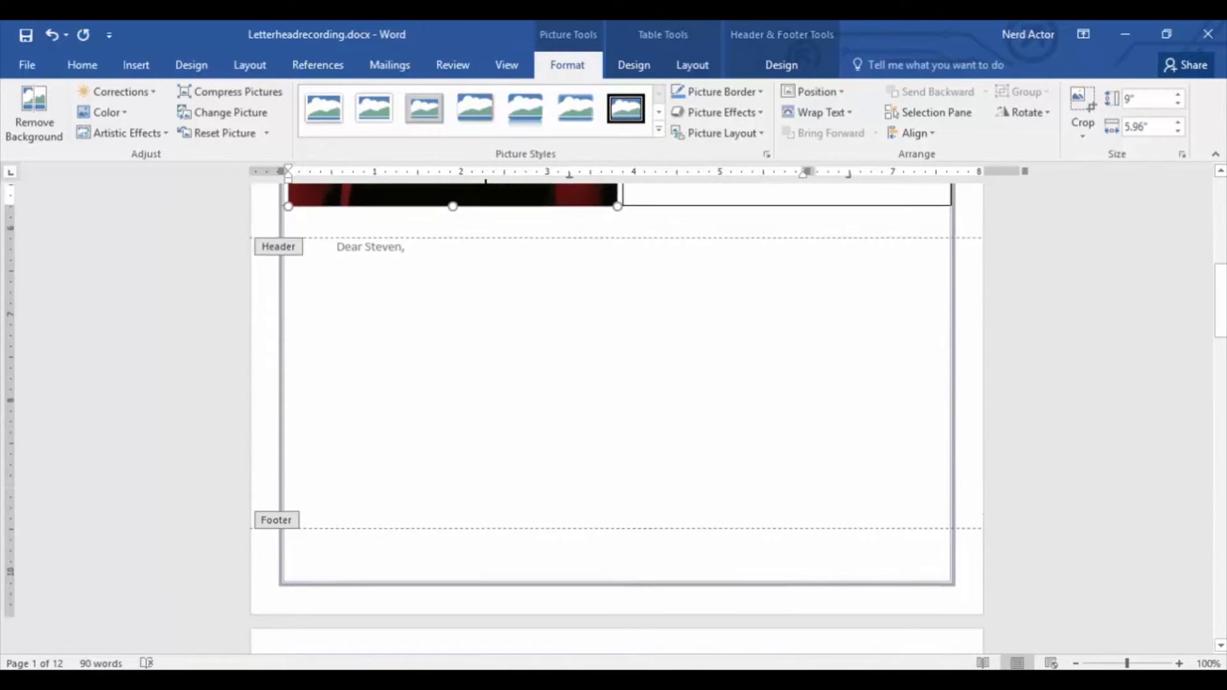
scroll(491, 235, "up", 1)
scroll(586, 498, "down", 1)
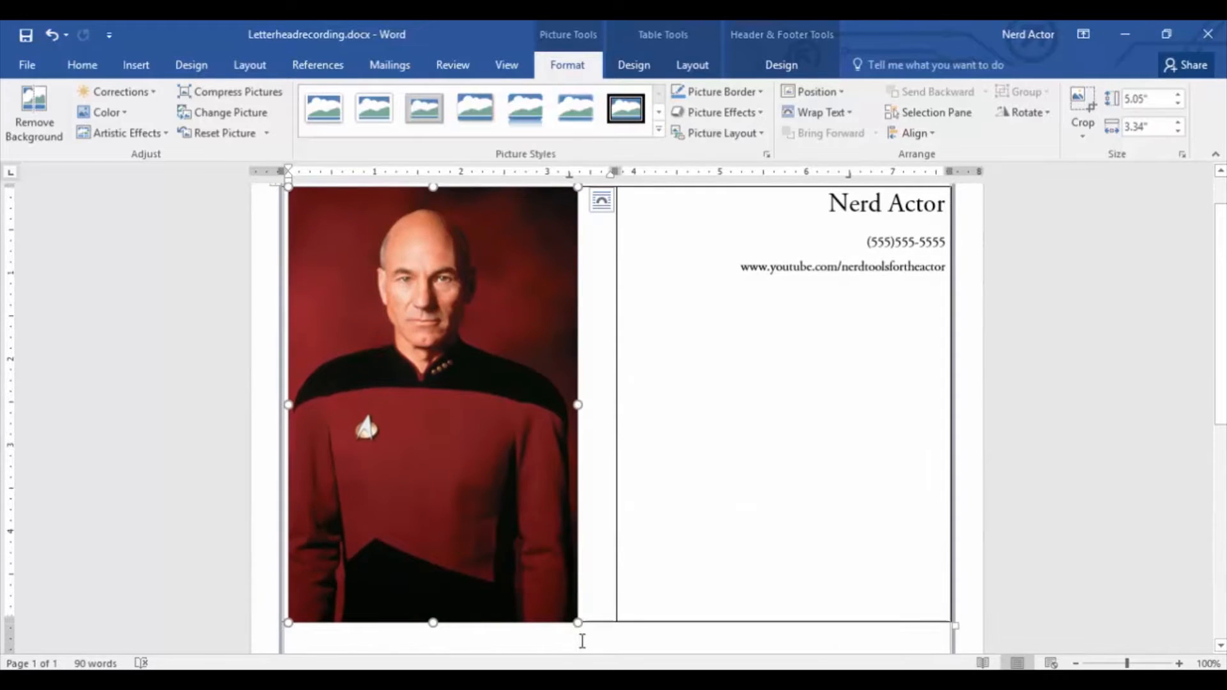
left_click_drag(576, 619, 500, 496)
left_click_drag(436, 384, 366, 305)
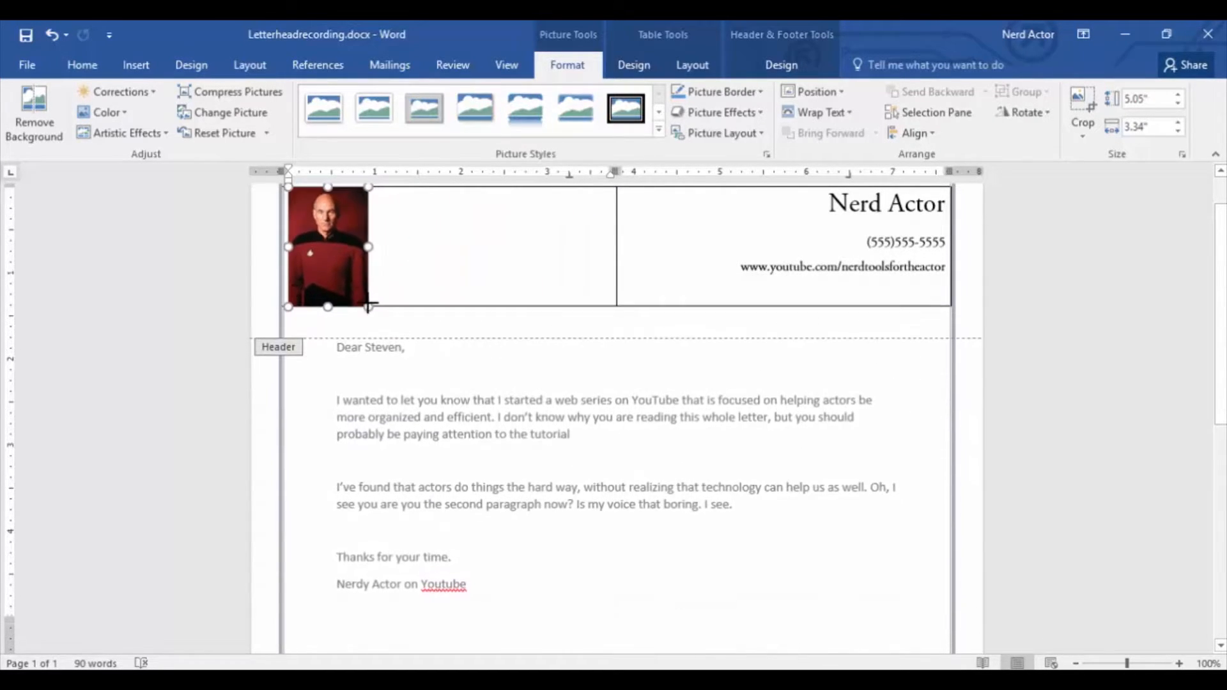
left_click(425, 322)
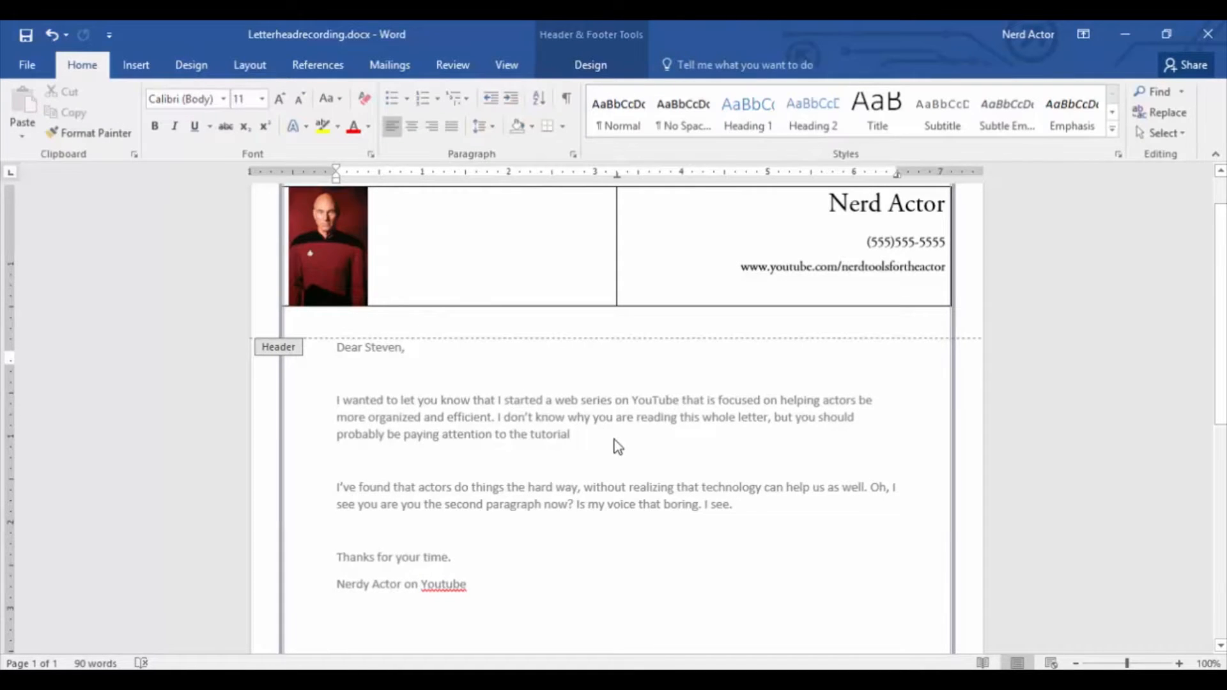
Remove all borders from the header table by setting its borders to None, and return to the letter body.
scroll(617, 445, "up", 1)
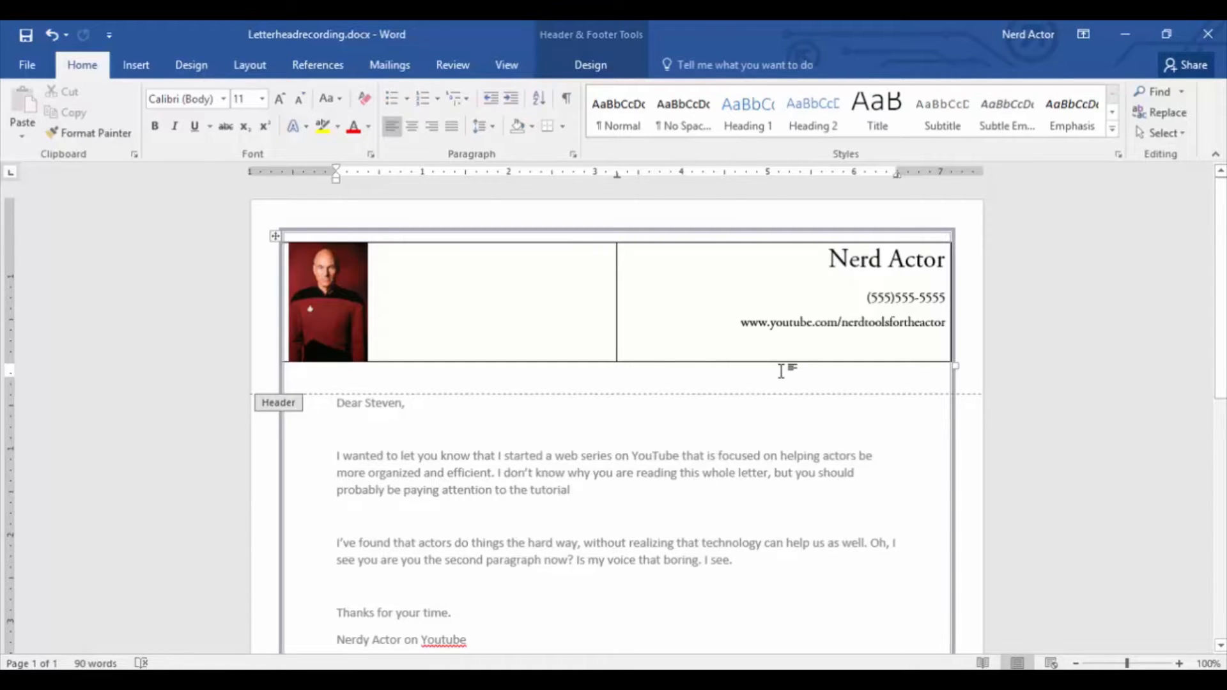
right_click(276, 238)
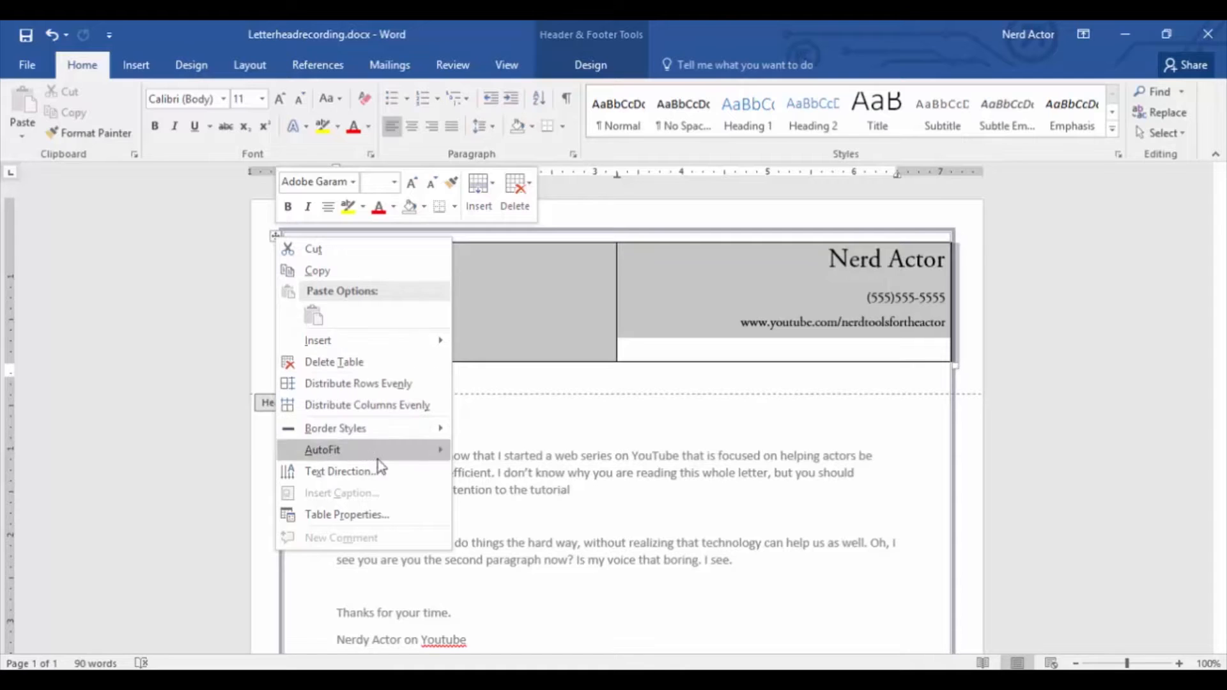
left_click(382, 515)
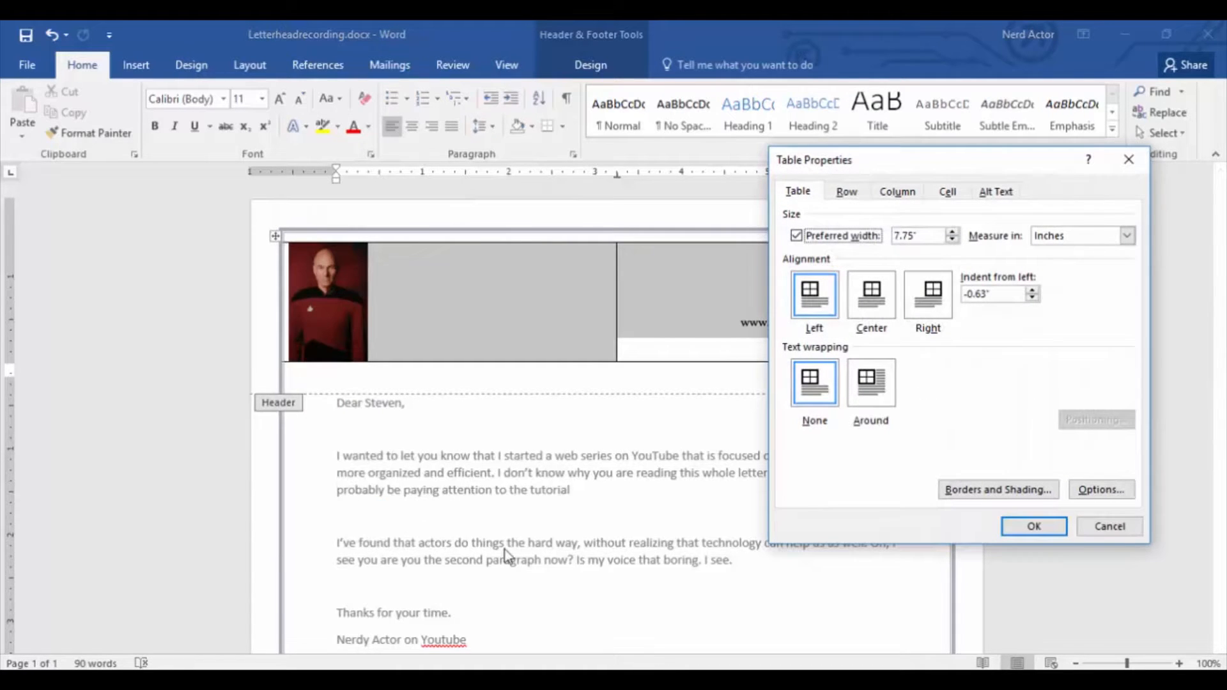
left_click(1030, 491)
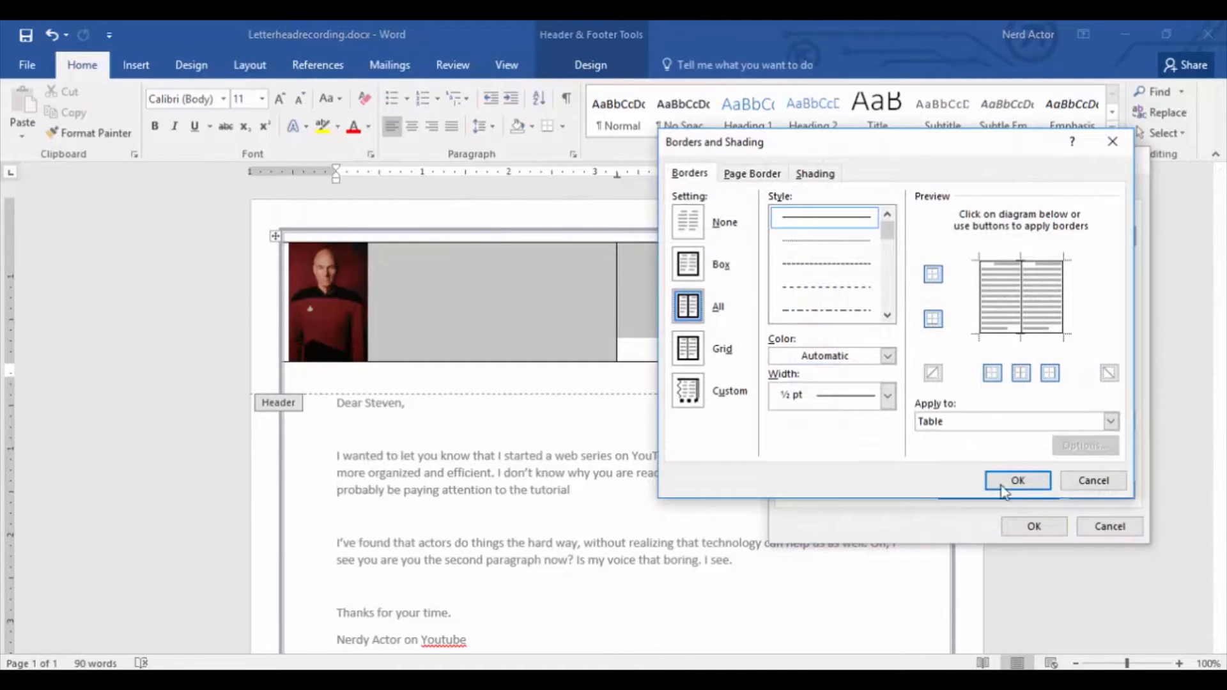
left_click(695, 229)
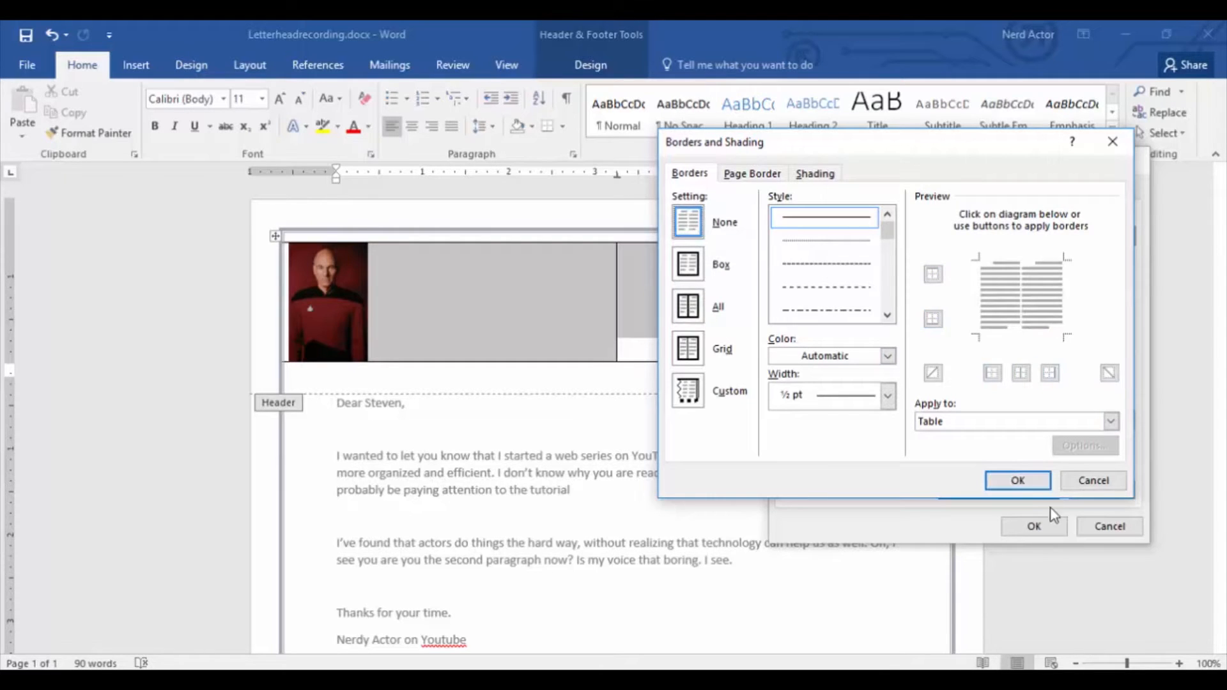
left_click(1035, 486)
left_click(1034, 526)
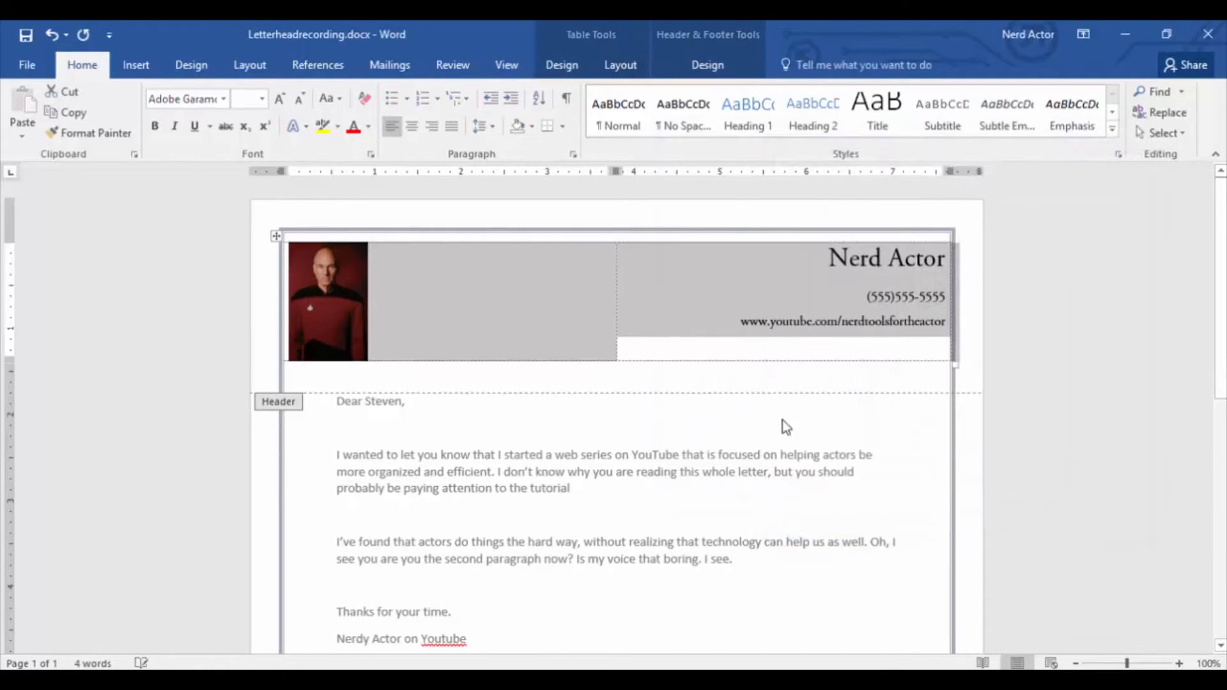
left_click(659, 379)
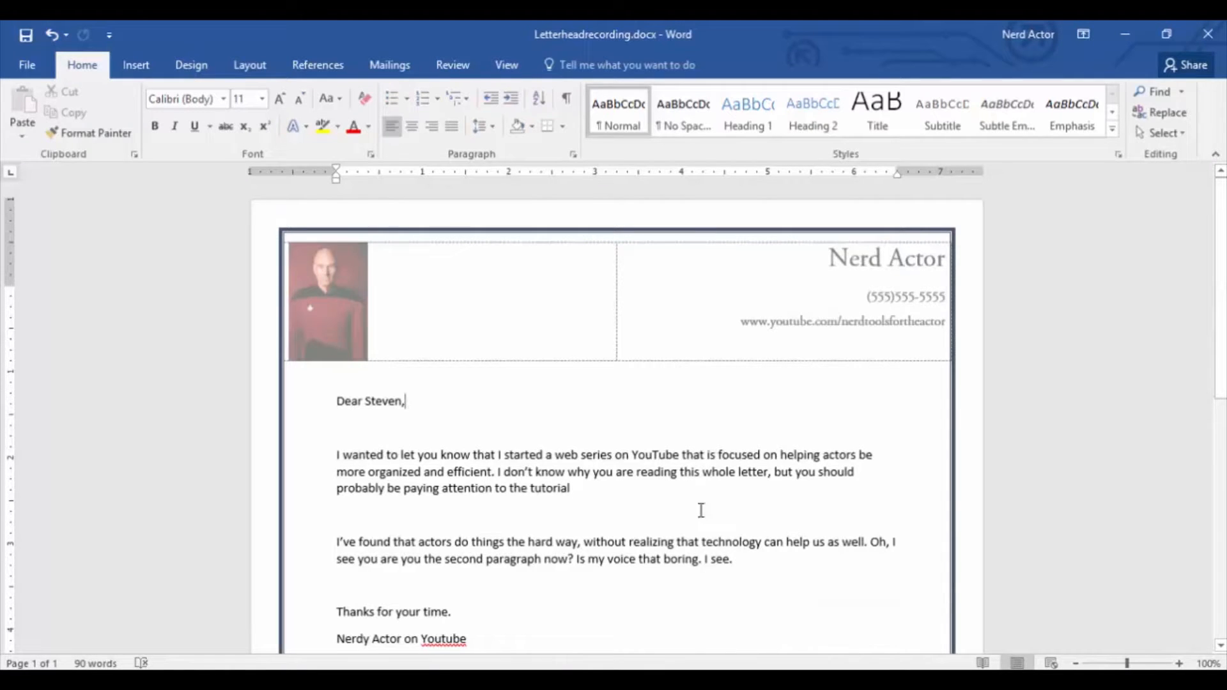
Insert a Blank built-in footer and replace its placeholder with the sender's postal address on one line.
left_click(152, 64)
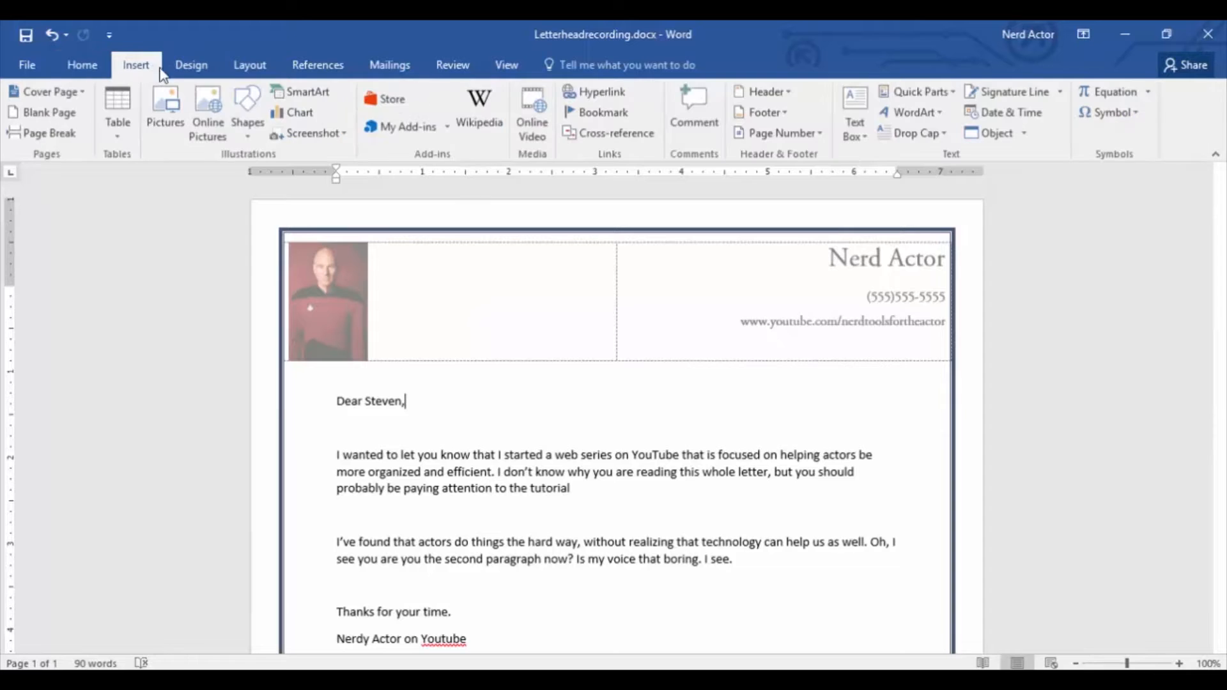
left_click(781, 116)
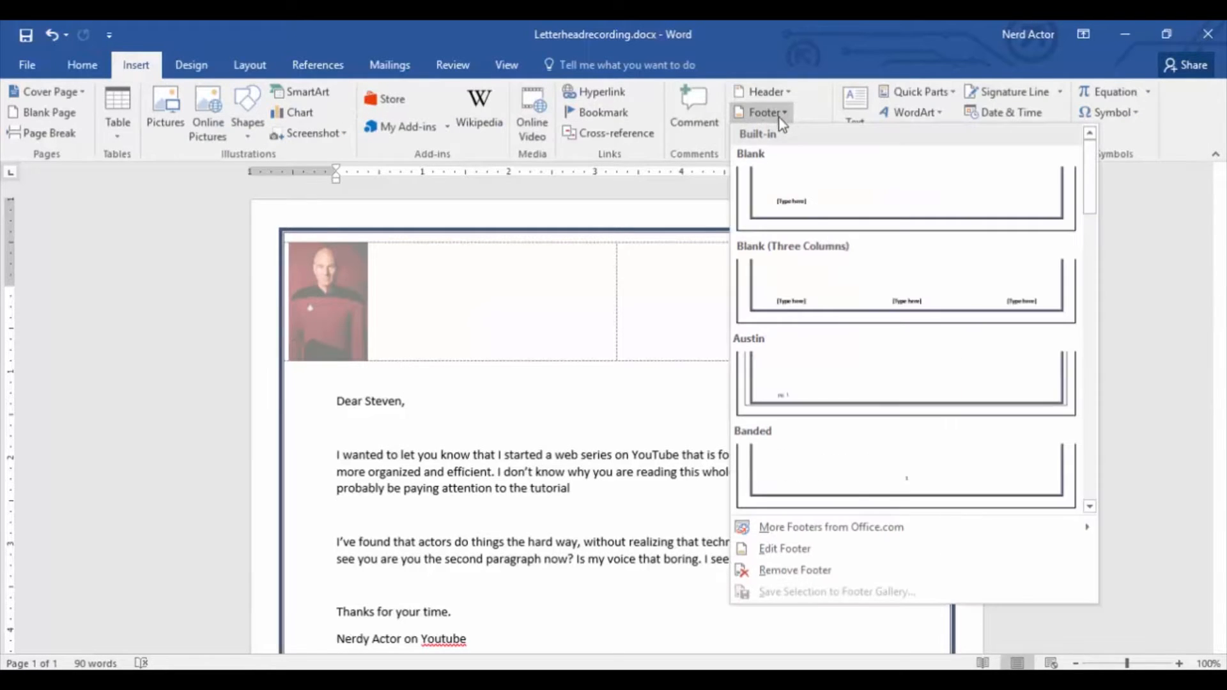
left_click(812, 172)
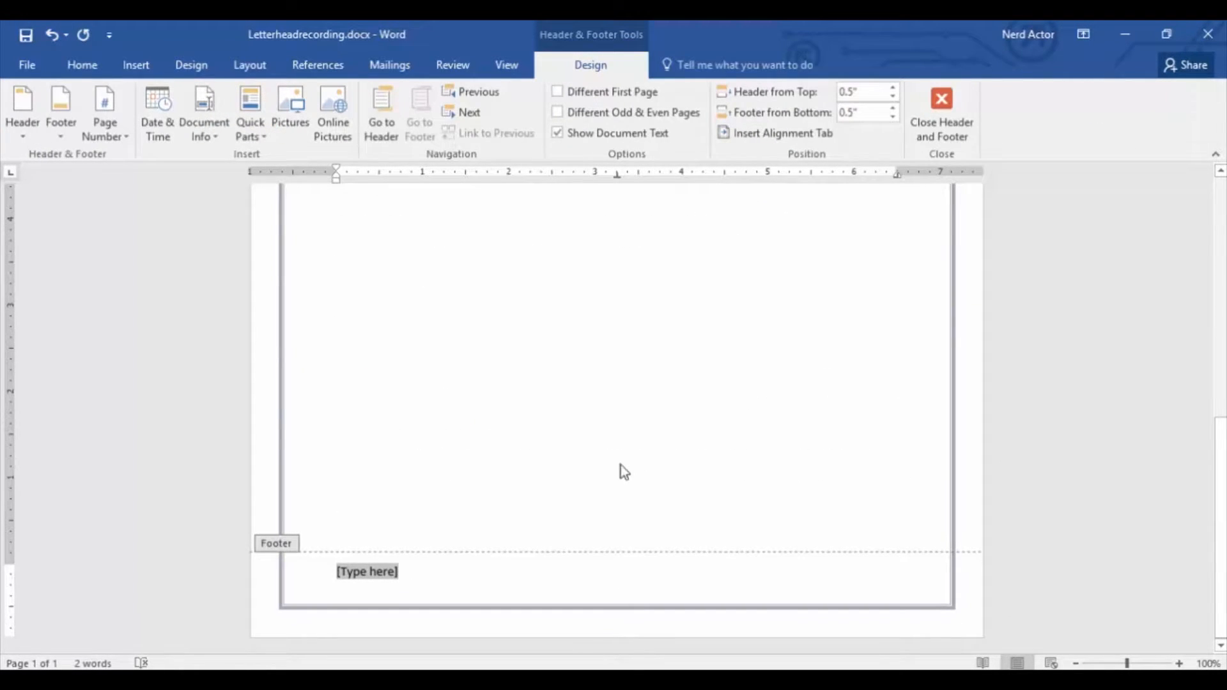
left_click(435, 583)
left_click(310, 572)
type("123")
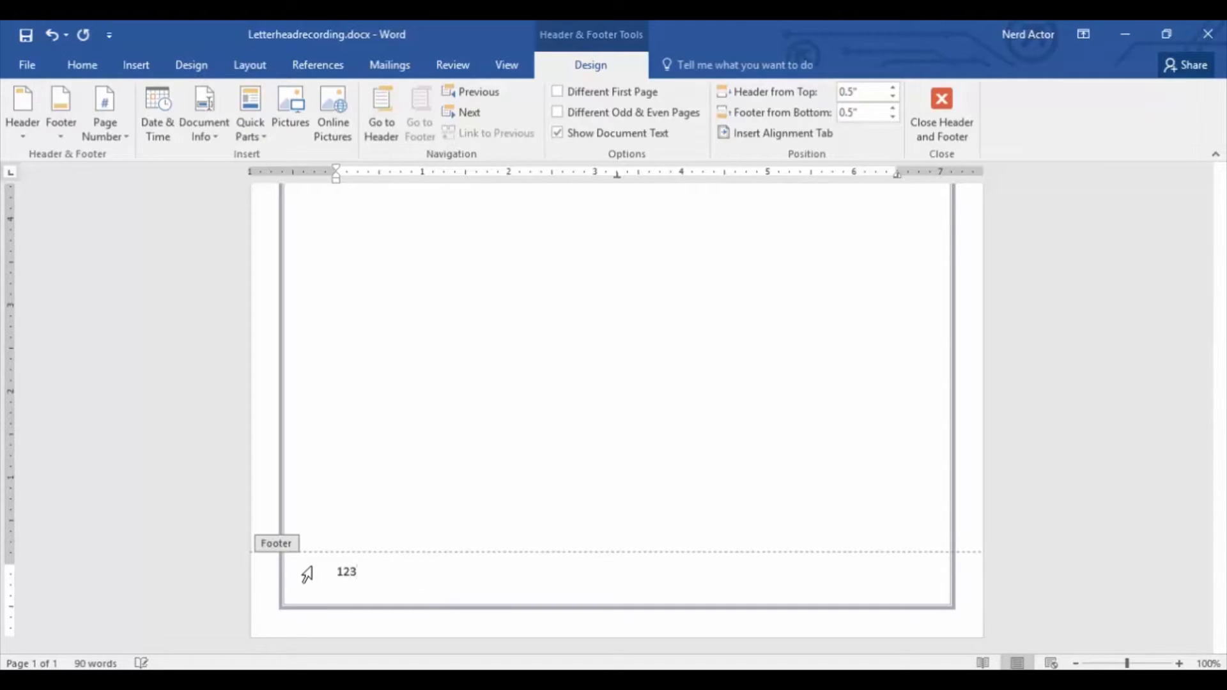
type(" Some Road Ave, Chicago IL")
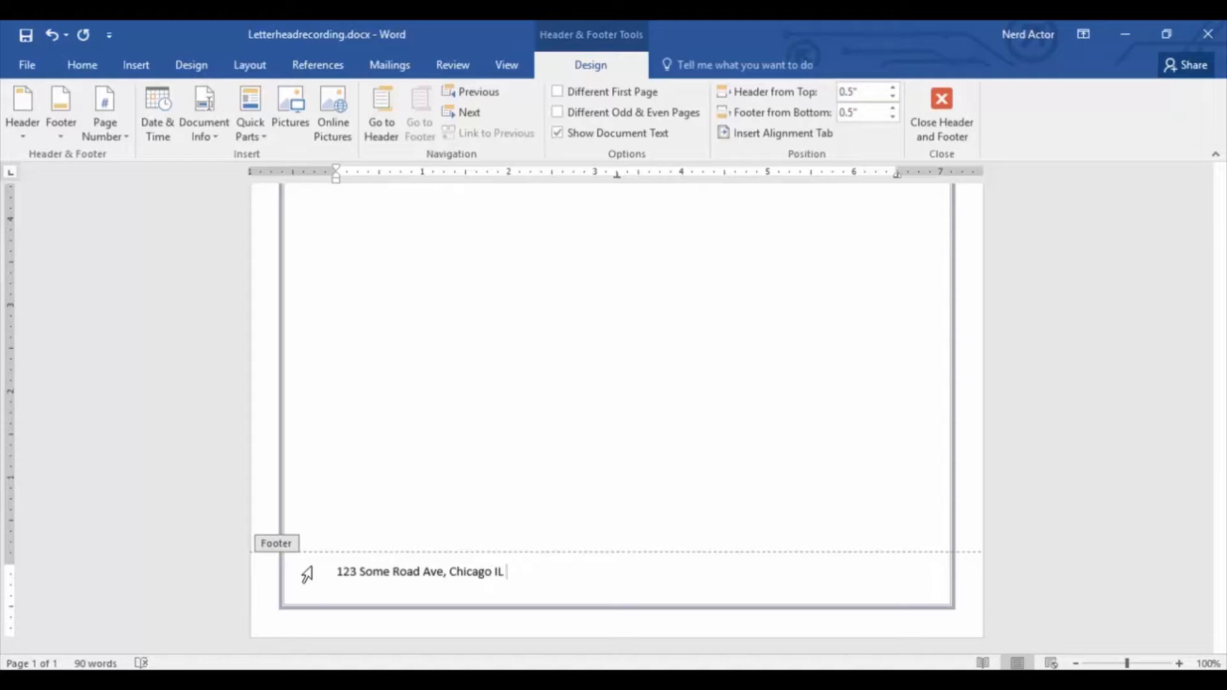
type(" 60640")
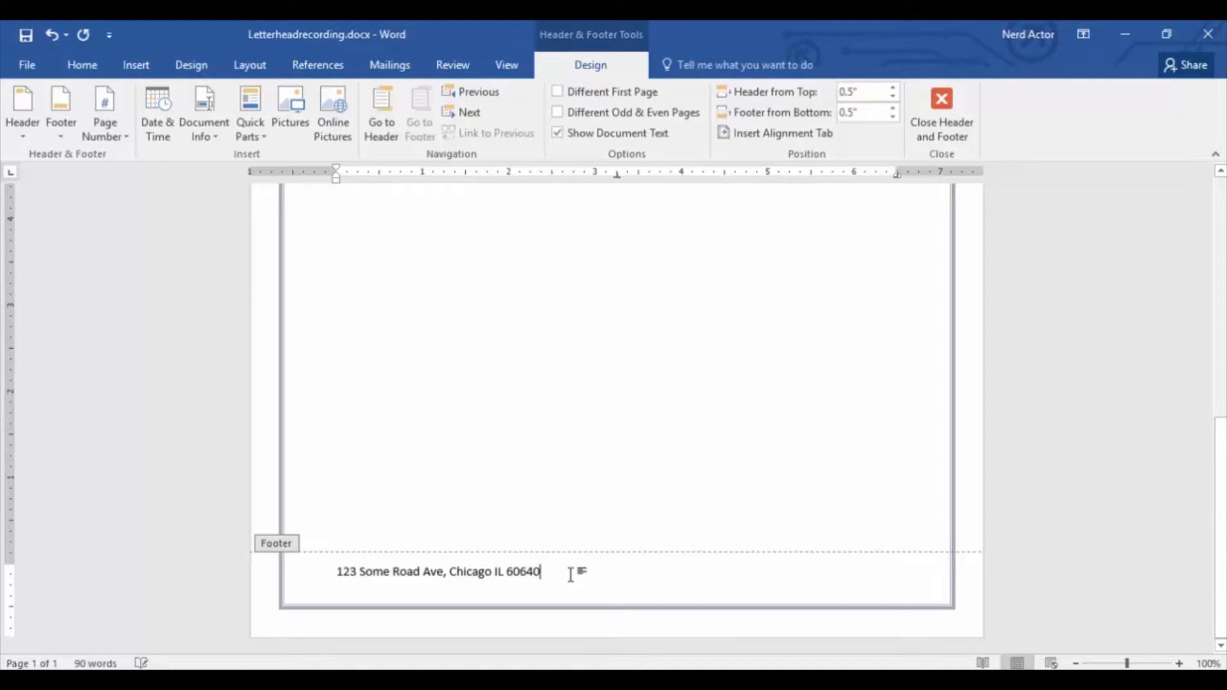
Right-align the address line in the footer.
left_click_drag(571, 576, 320, 567)
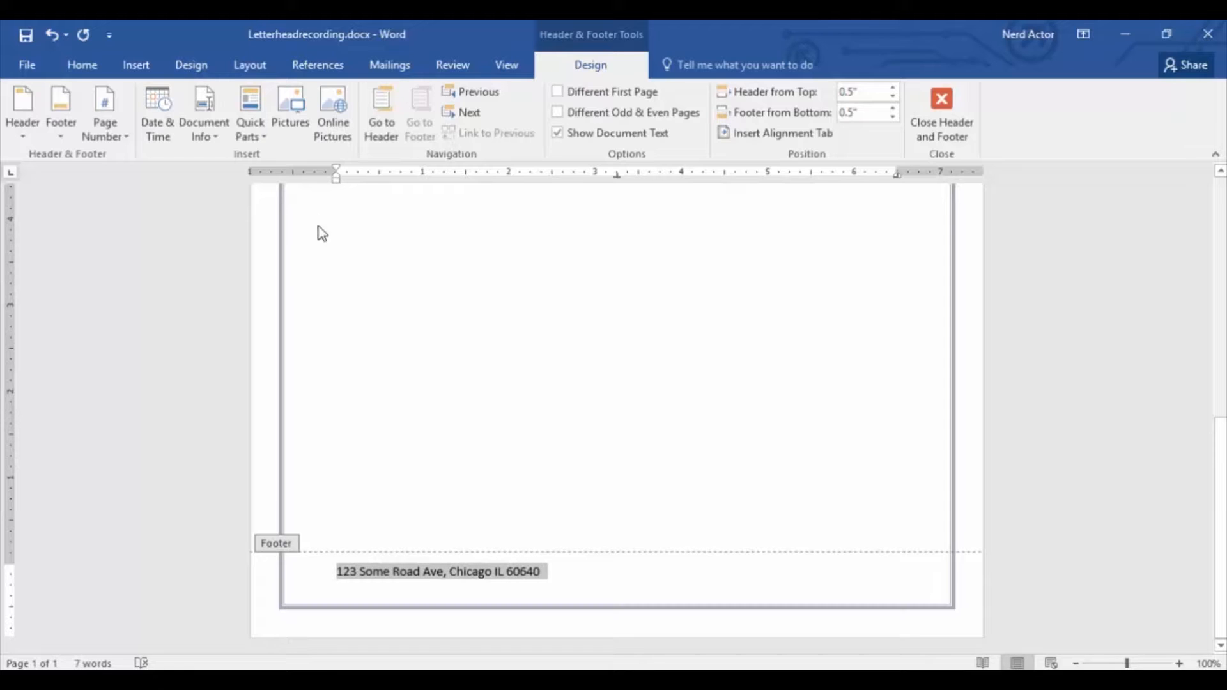
left_click(82, 64)
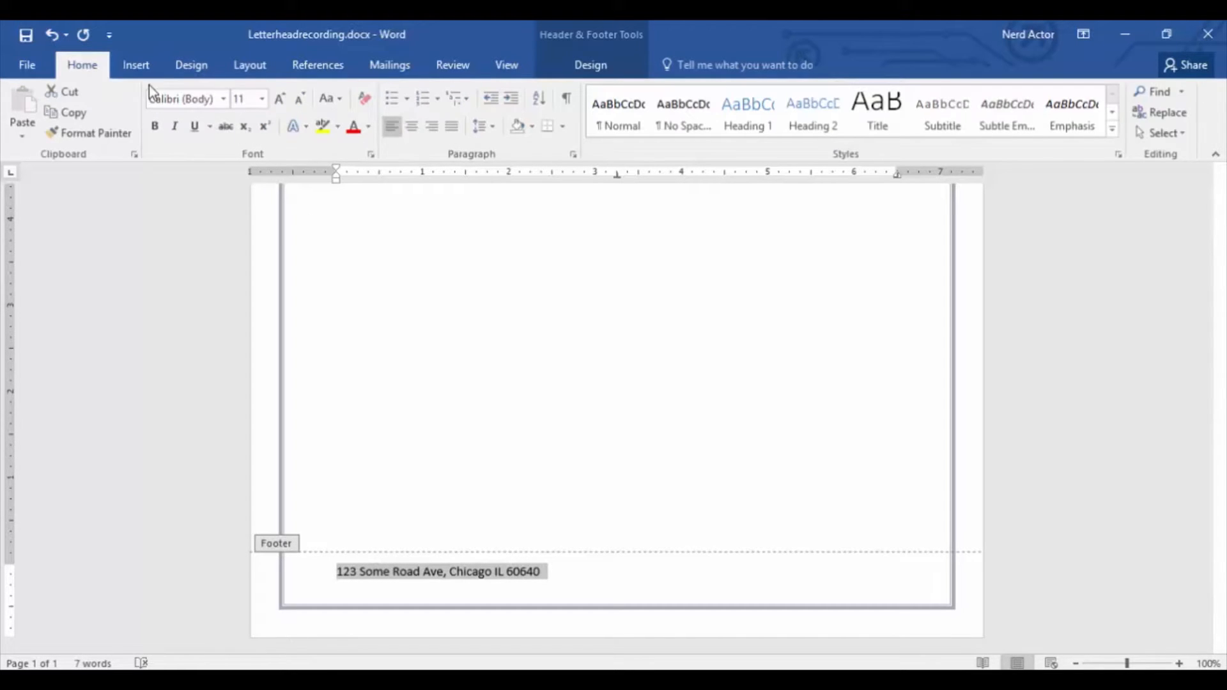
left_click(435, 133)
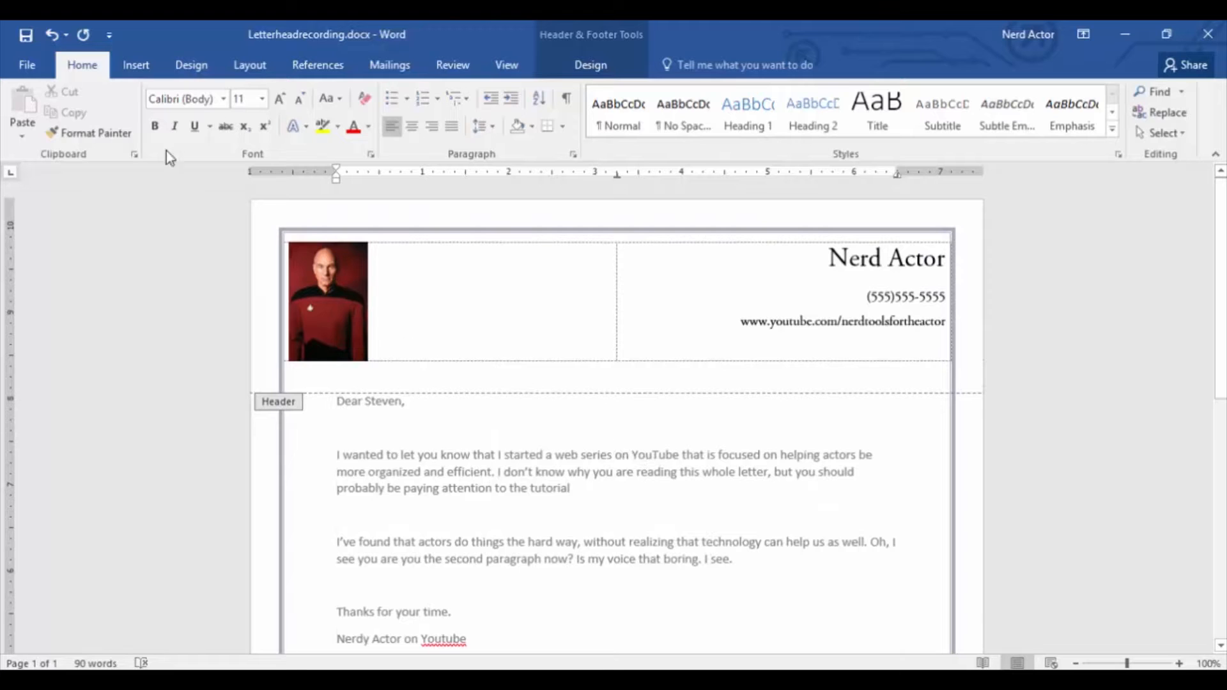
Check the whole letterhead in the print preview, then return to the document.
left_click(29, 64)
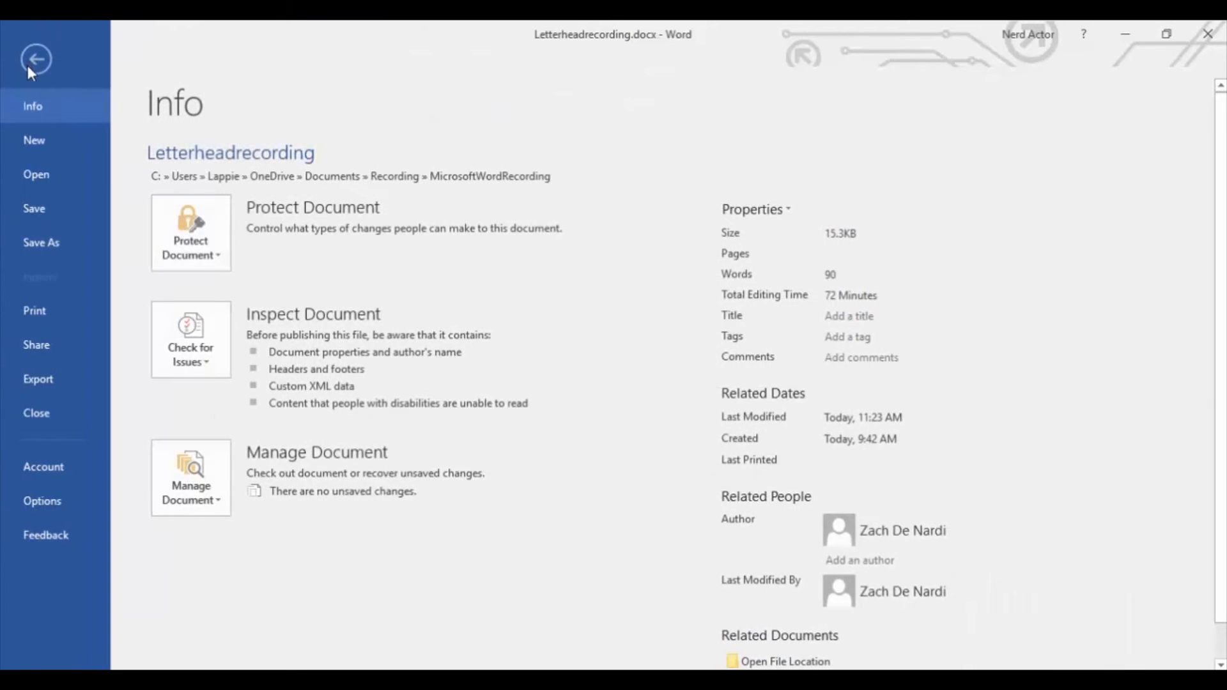
left_click(51, 313)
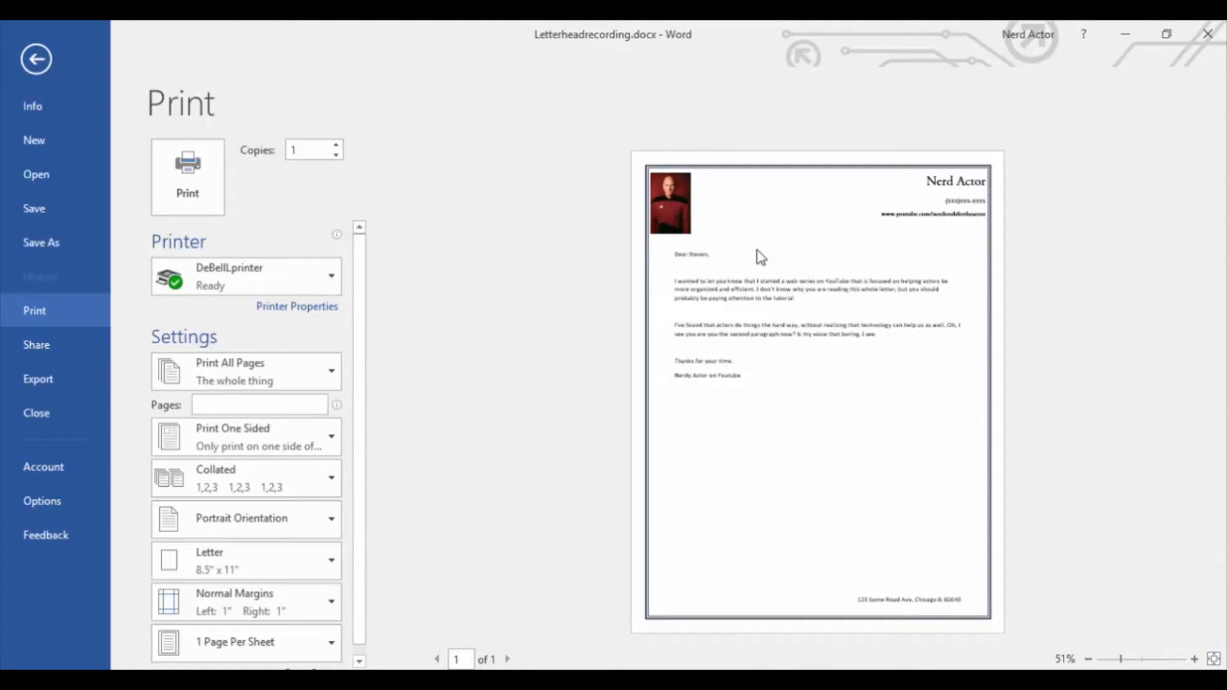
left_click(37, 60)
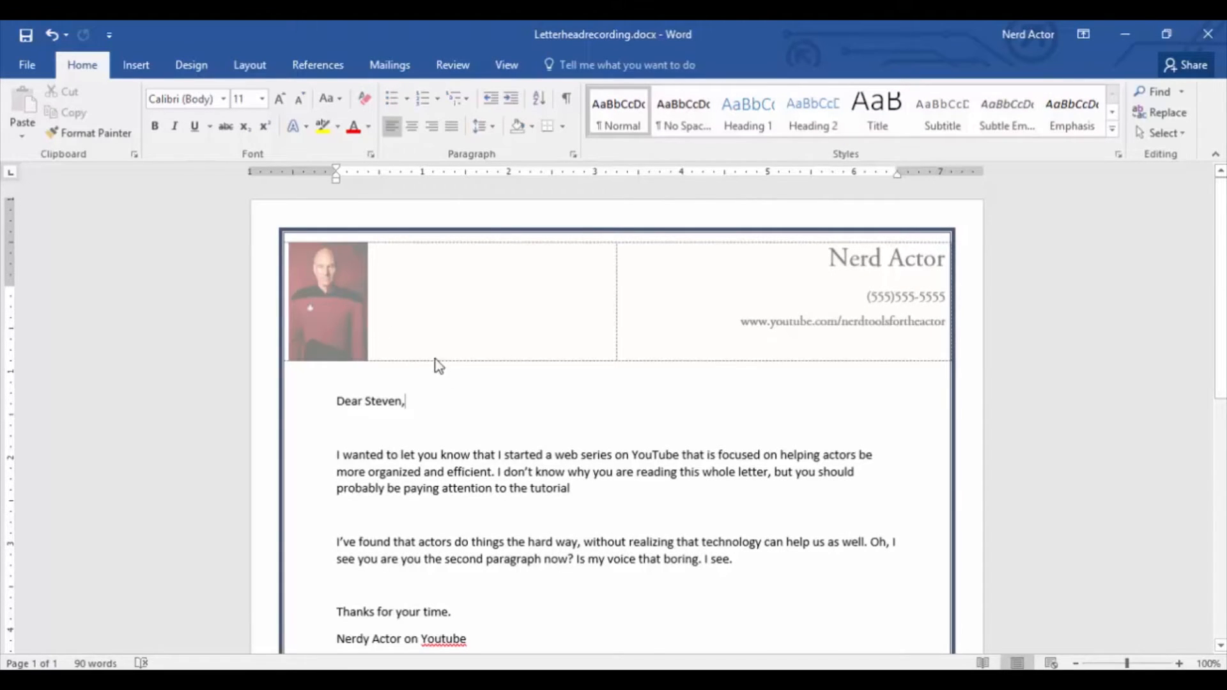
Open the header and give the headshot picture a black border.
double_click(351, 305)
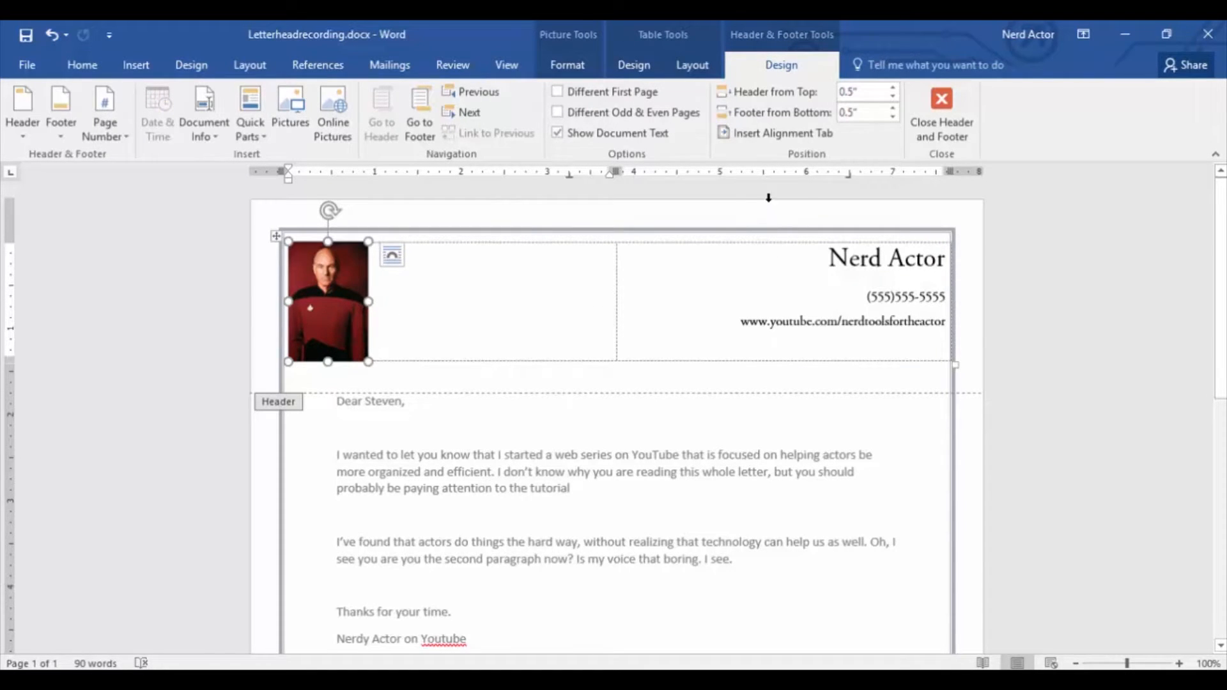
left_click(587, 68)
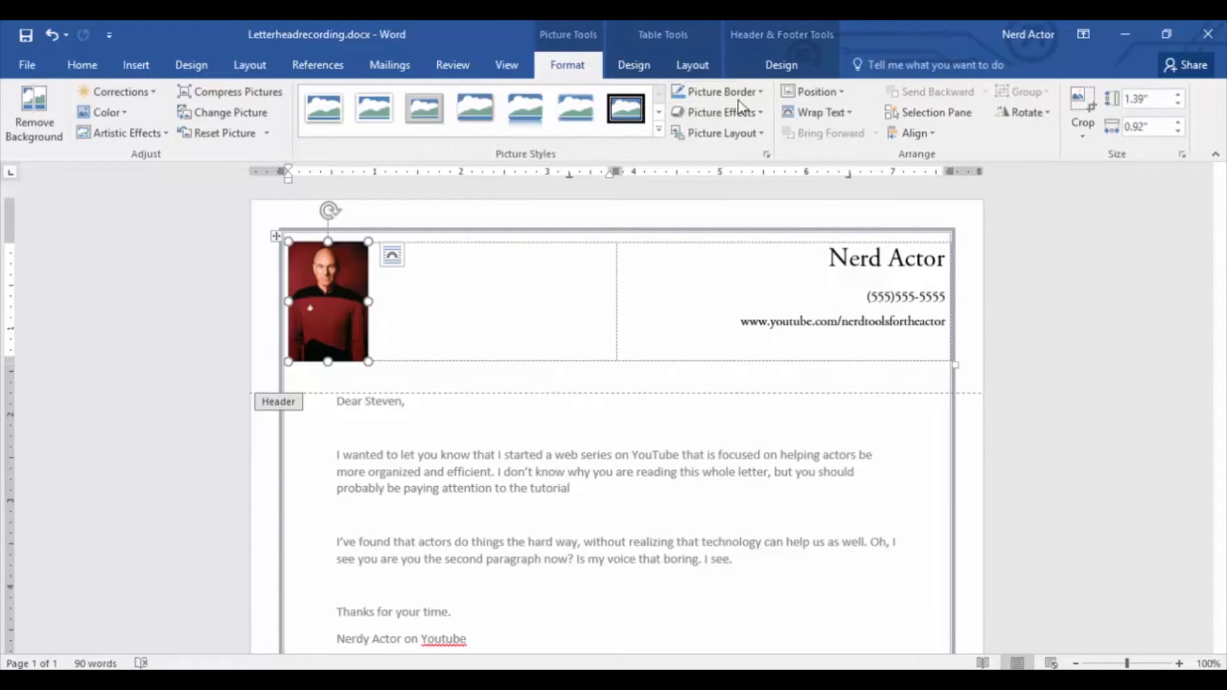
left_click(758, 92)
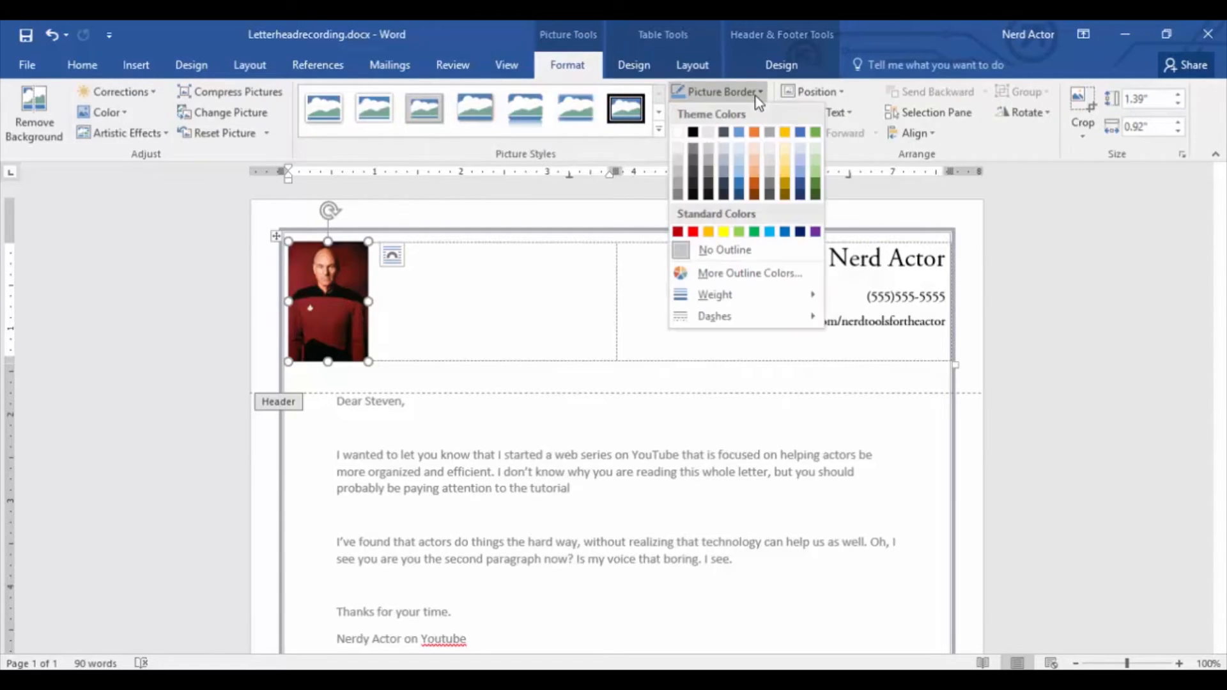
left_click(696, 132)
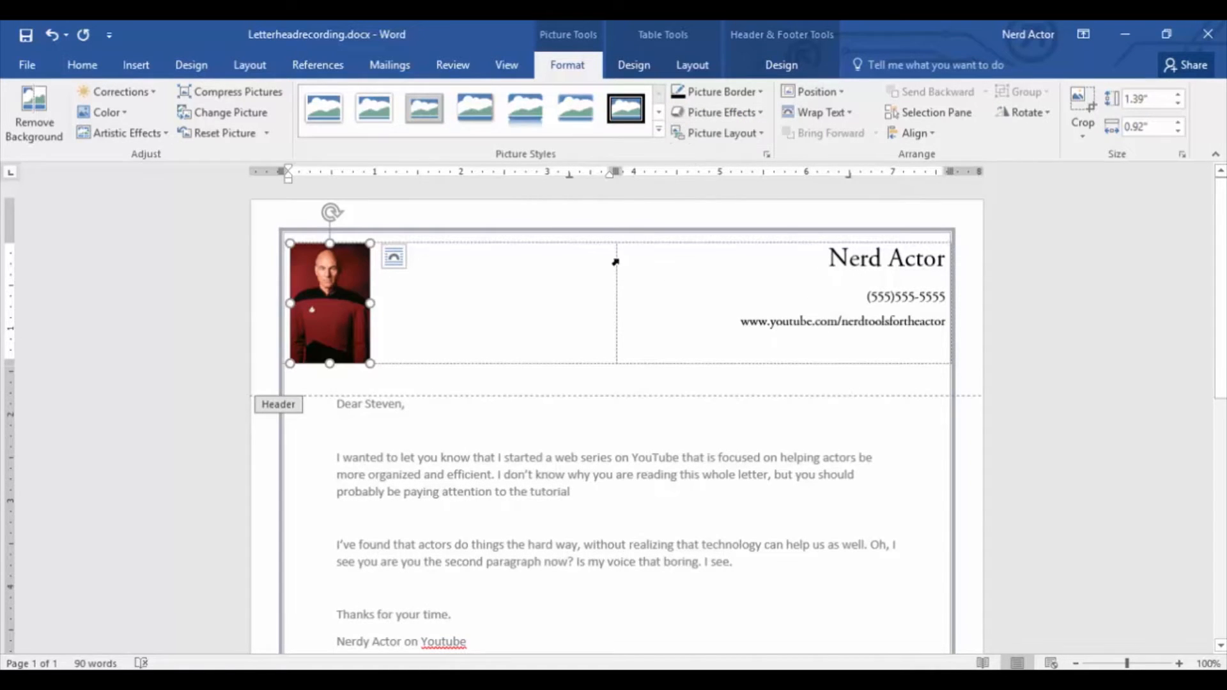
Draw a horizontal line about 7.74" wide beneath the header table, spanning between both sides of the page border.
left_click(521, 381)
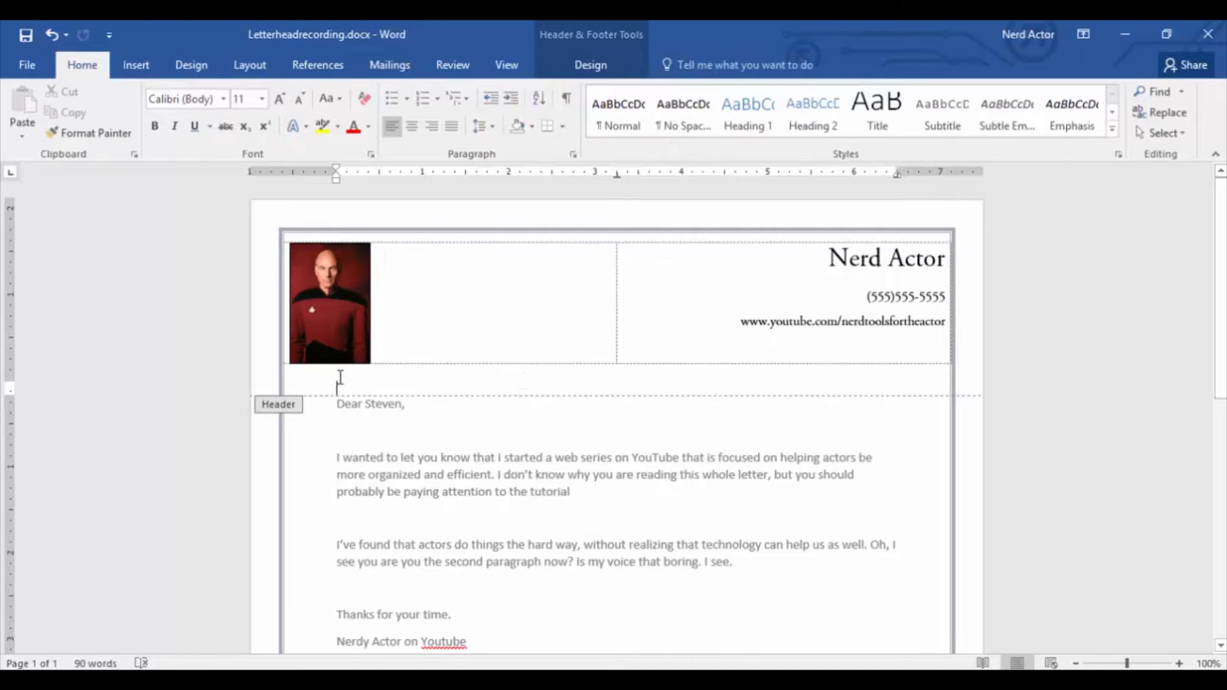
left_click(147, 61)
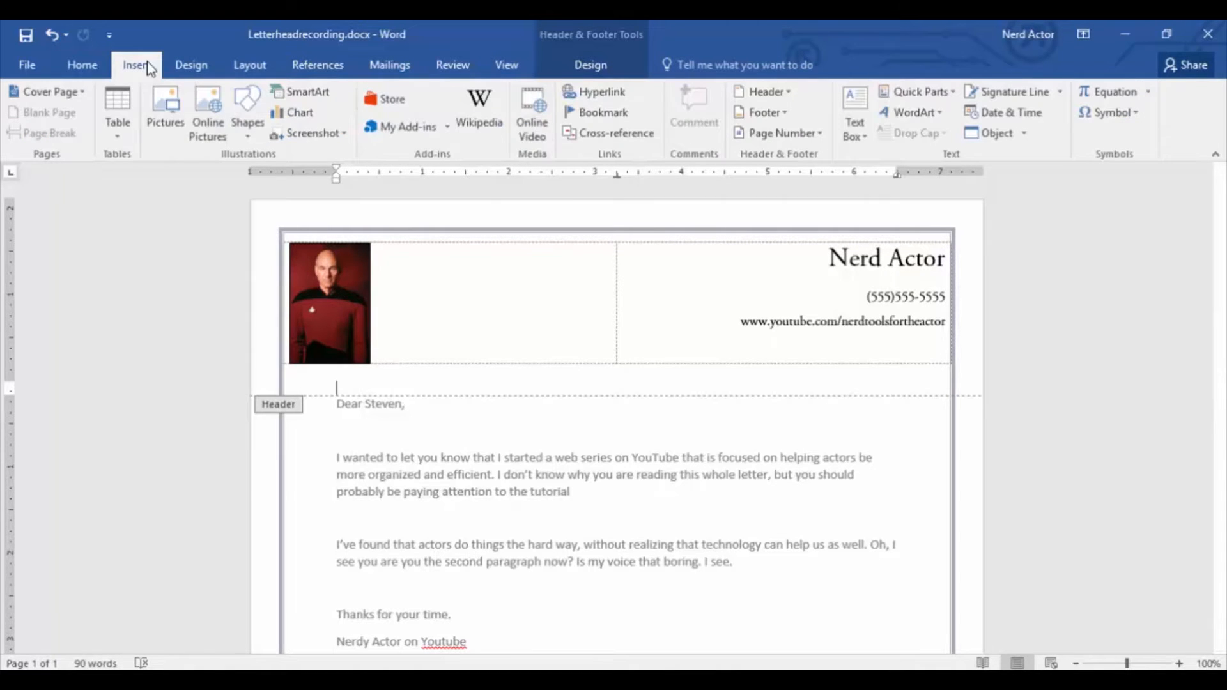
left_click(258, 124)
left_click(258, 173)
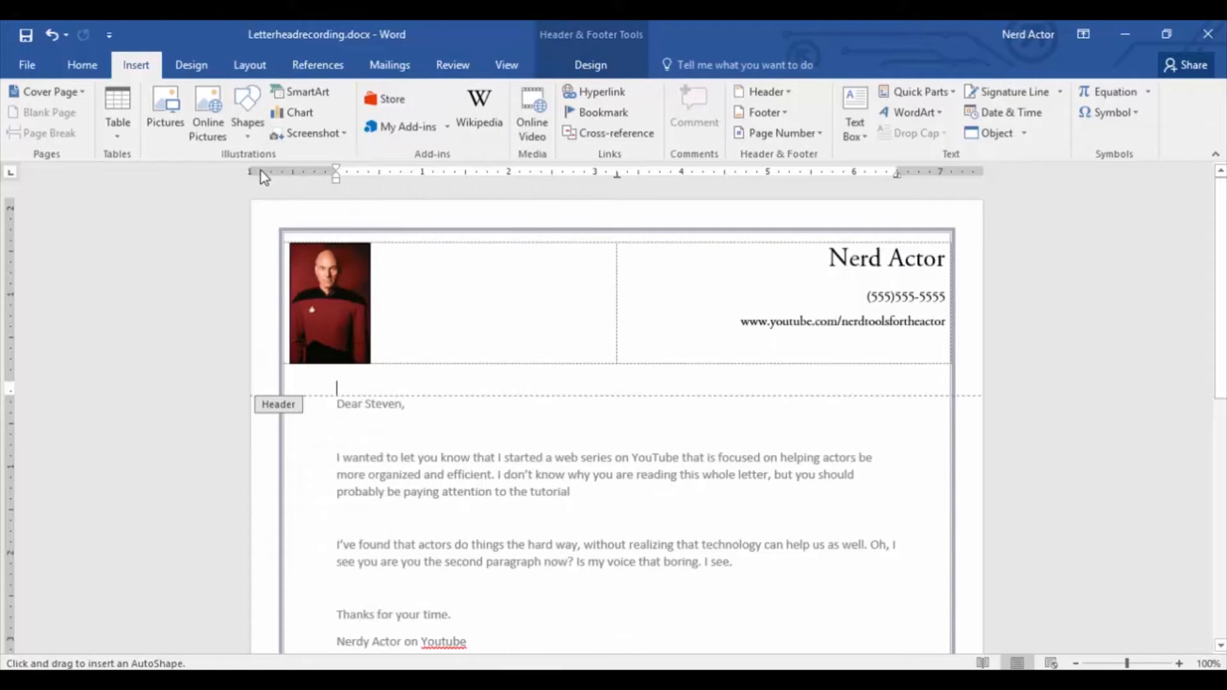
mouse_move(288, 391)
left_mouse_down()
mouse_move(556, 400)
mouse_move(911, 372)
mouse_move(952, 389)
left_mouse_up()
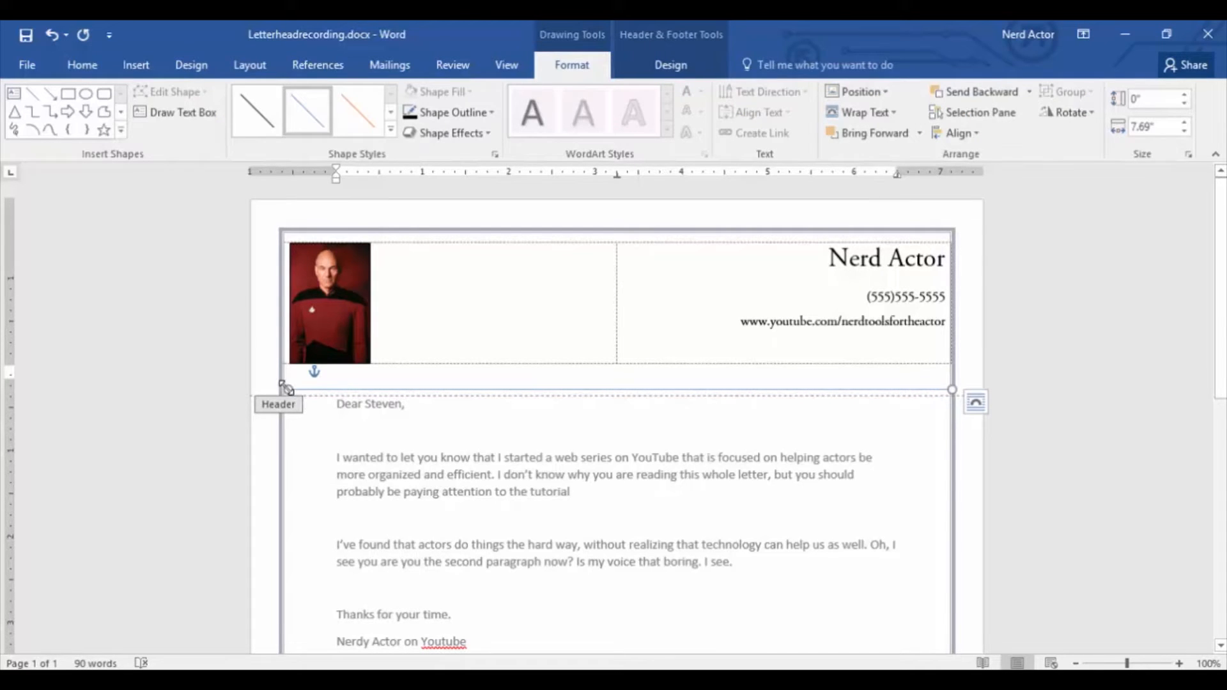
left_click_drag(282, 384, 283, 388)
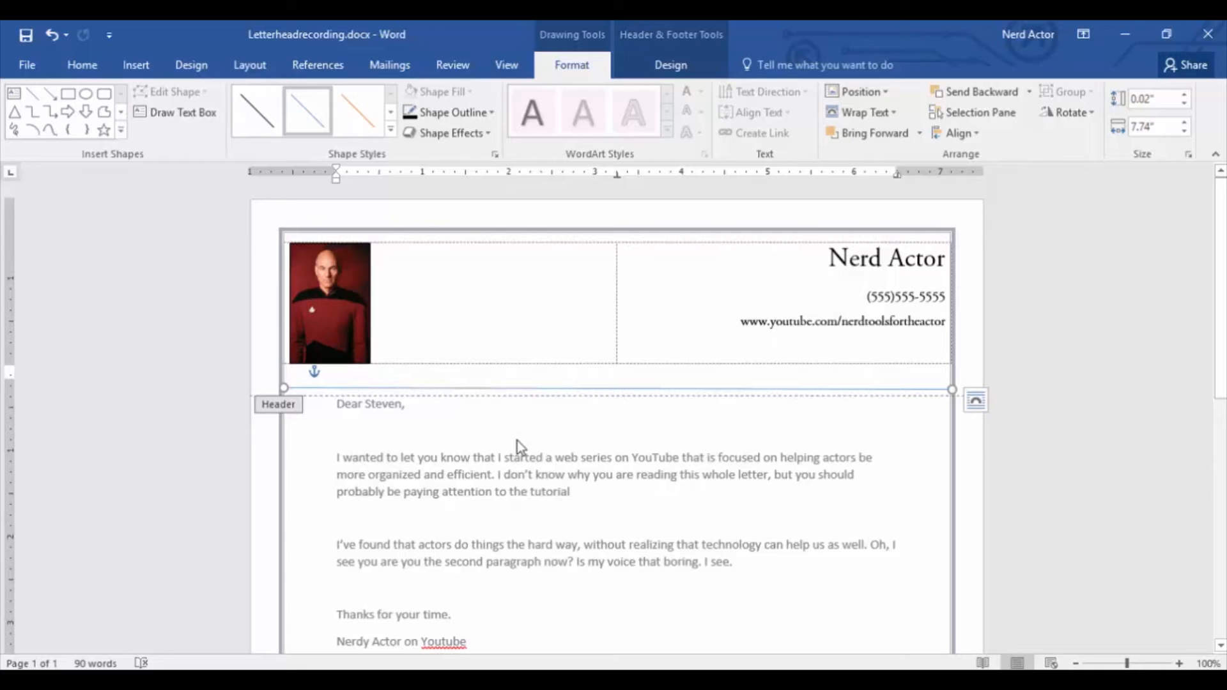
Give the line under the header table a dark blue-gray outline with a 1½ pt weight, and return to the letter body.
left_click(491, 114)
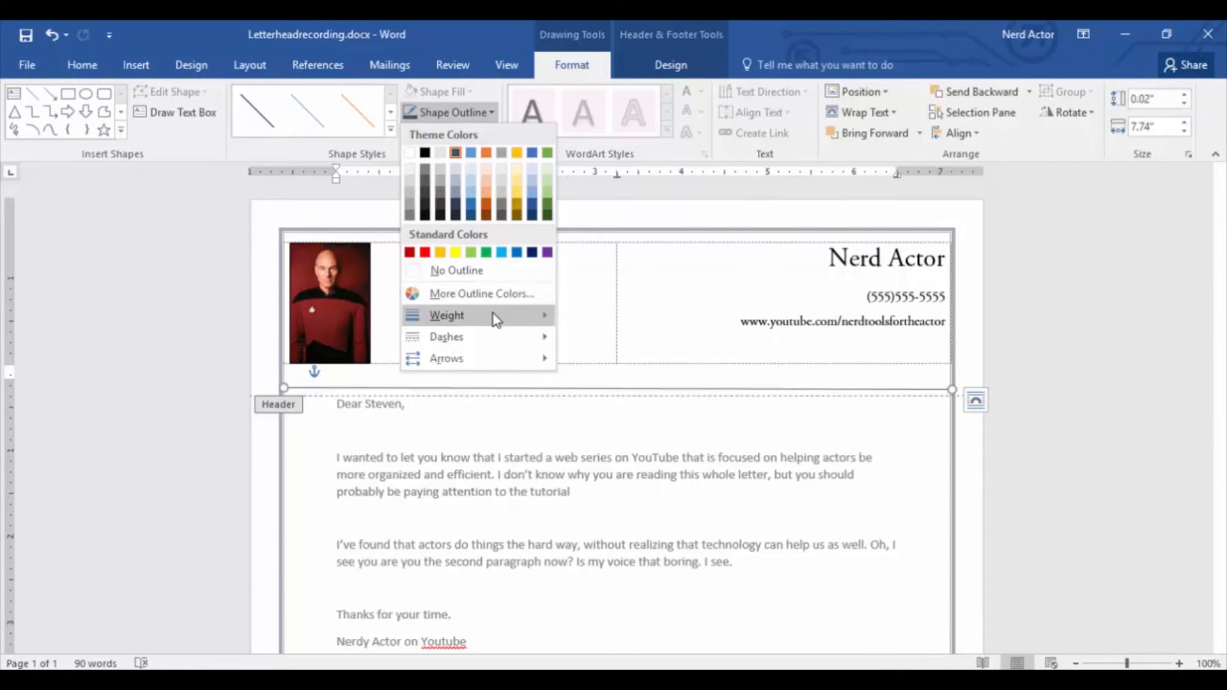
mouse_move(494, 314)
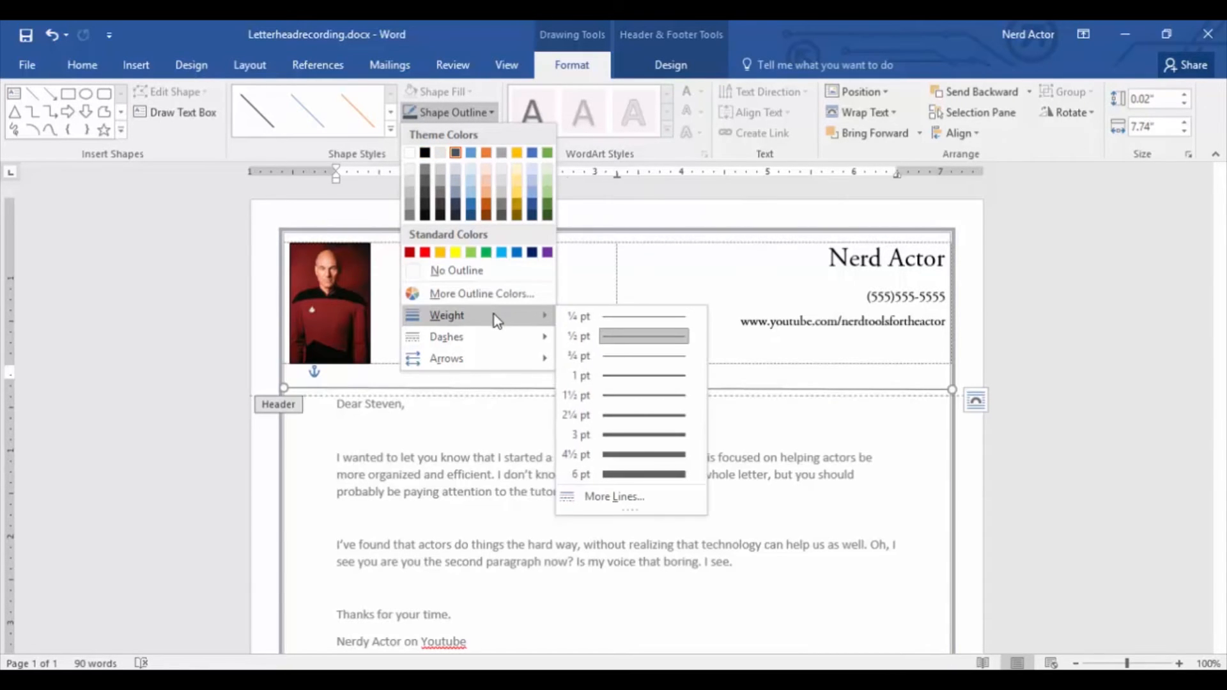
left_click(630, 396)
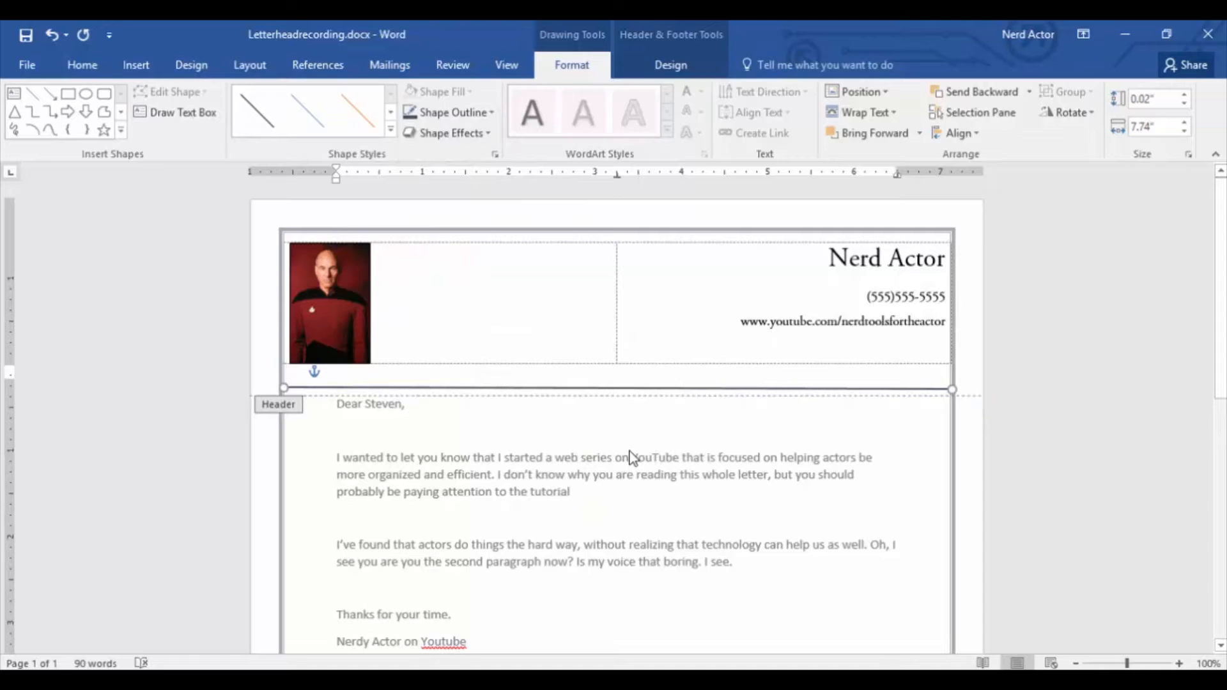
double_click(631, 459)
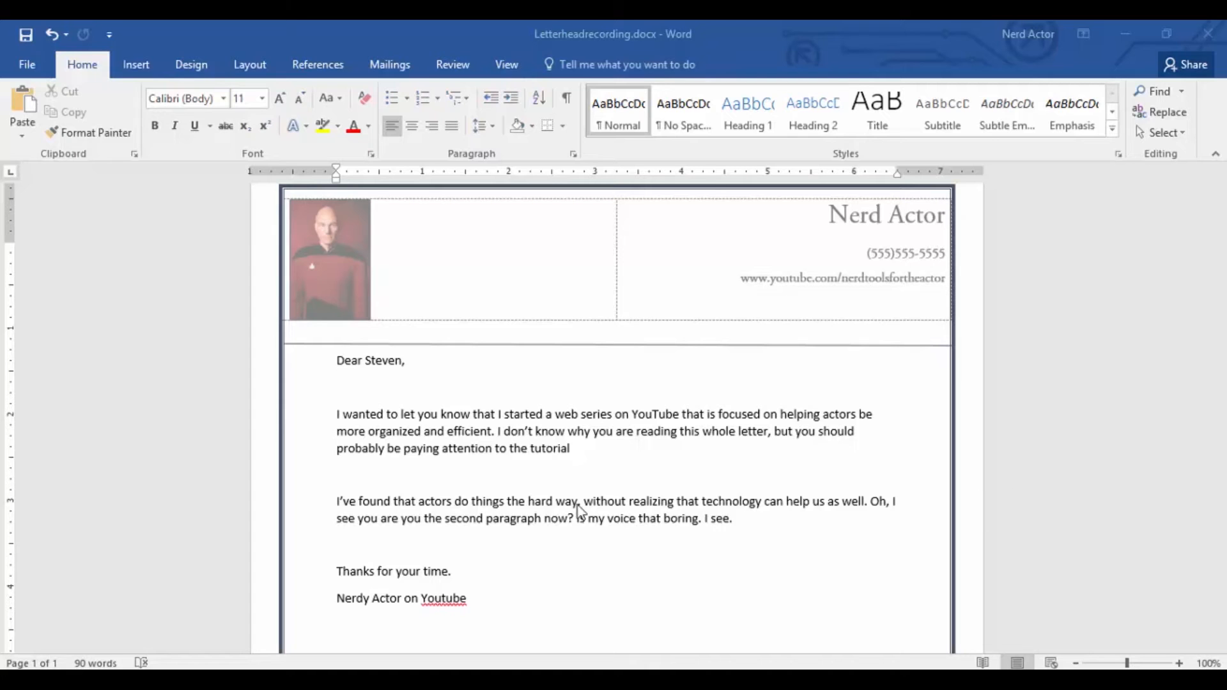
Save the letterhead as a Word Template (*.dotx) named LetterHead in Custom Office Templates.
left_click(28, 66)
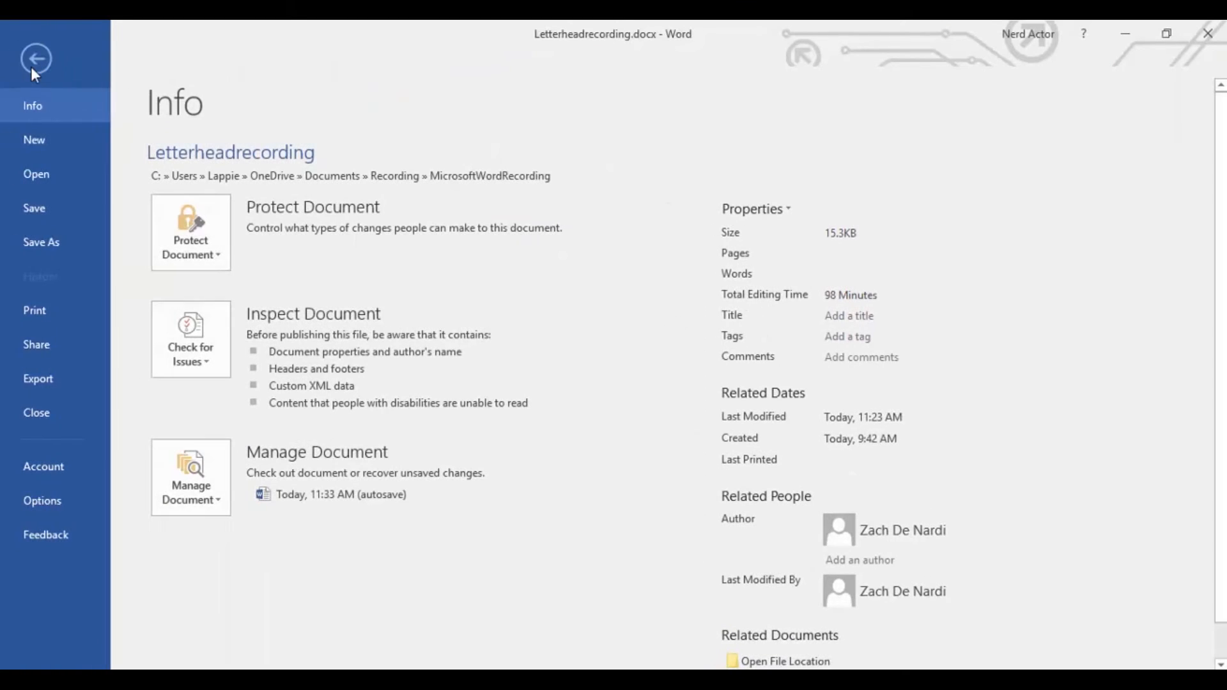
left_click(55, 245)
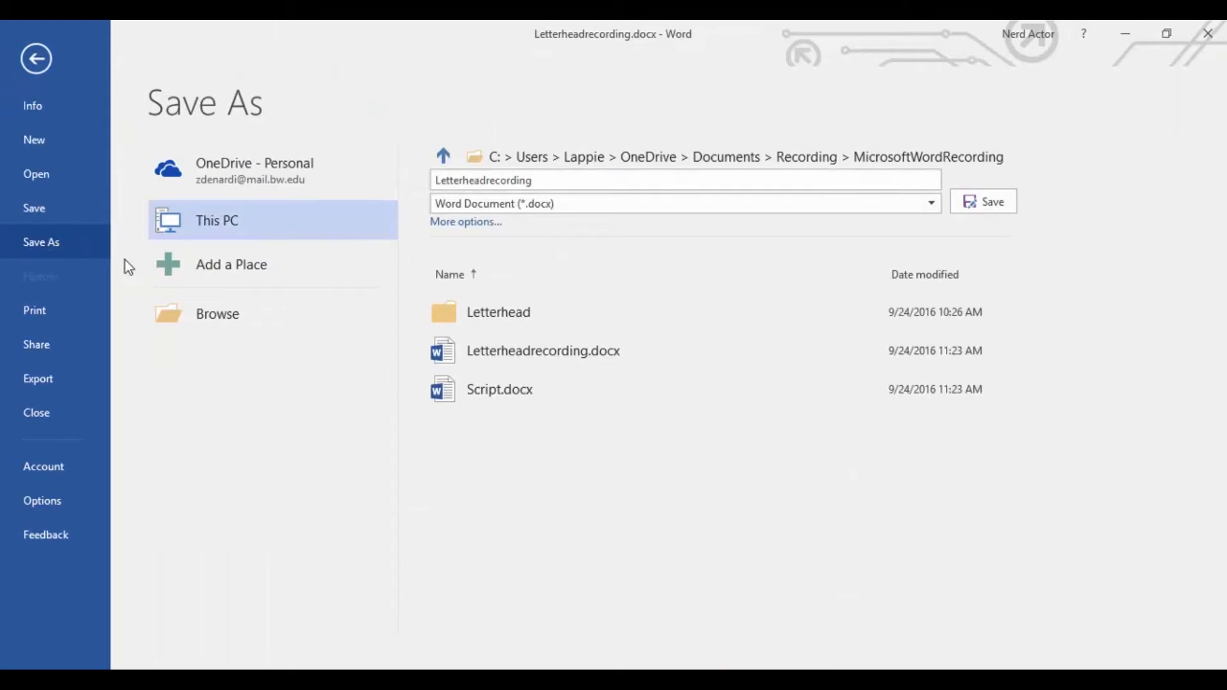
left_click(540, 211)
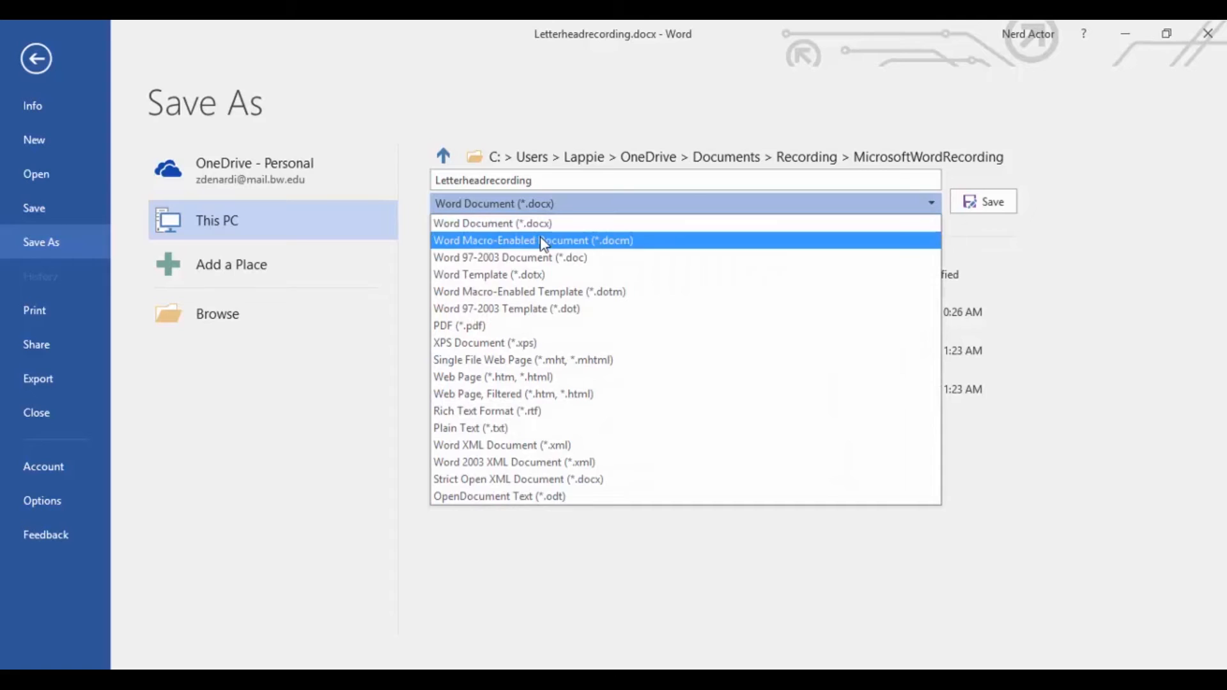
key("Escape")
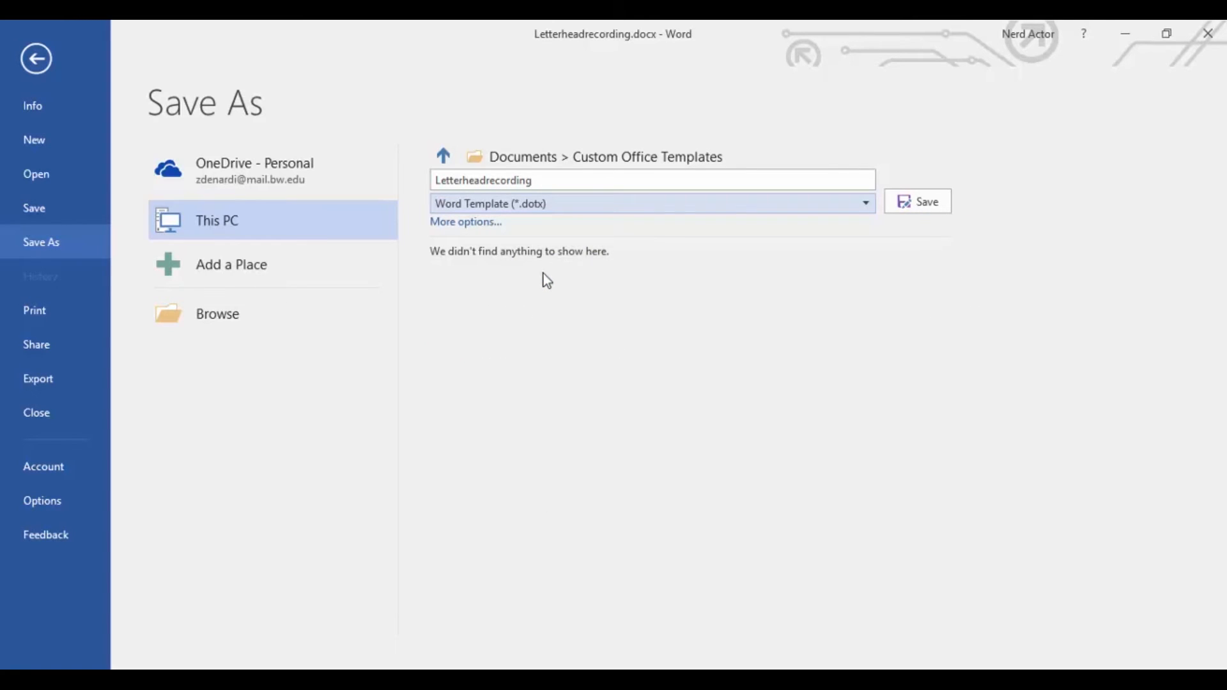
left_click(553, 185)
double_click(553, 185)
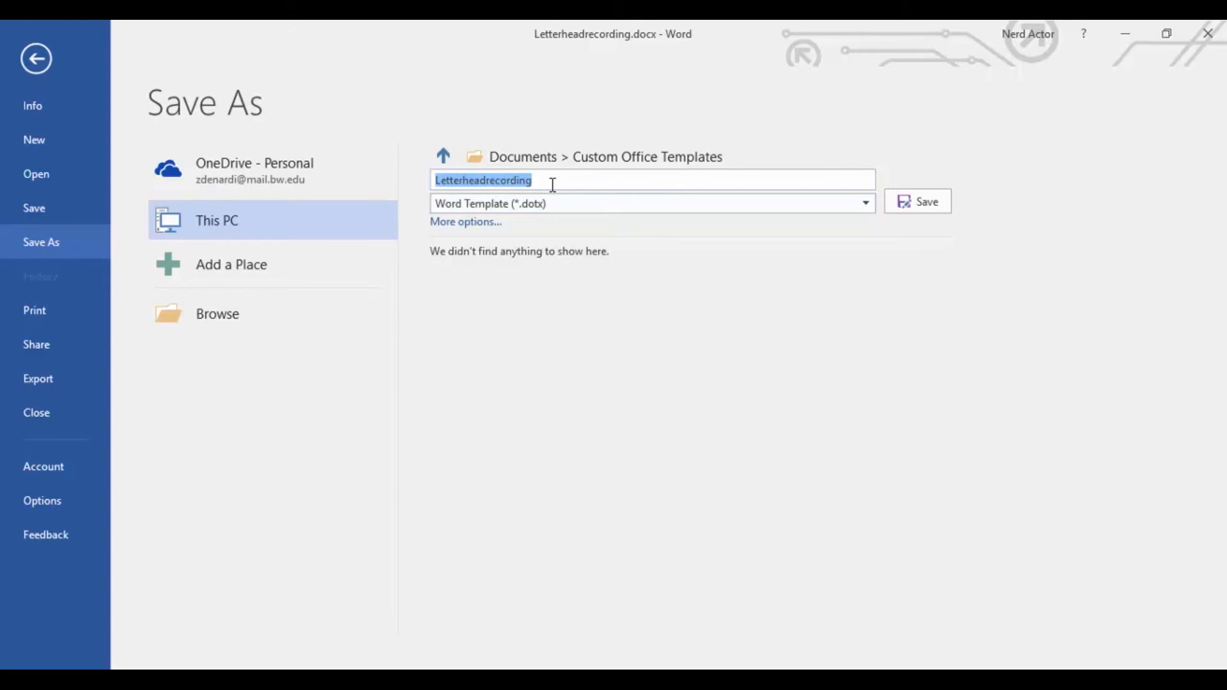
type("LetterHead")
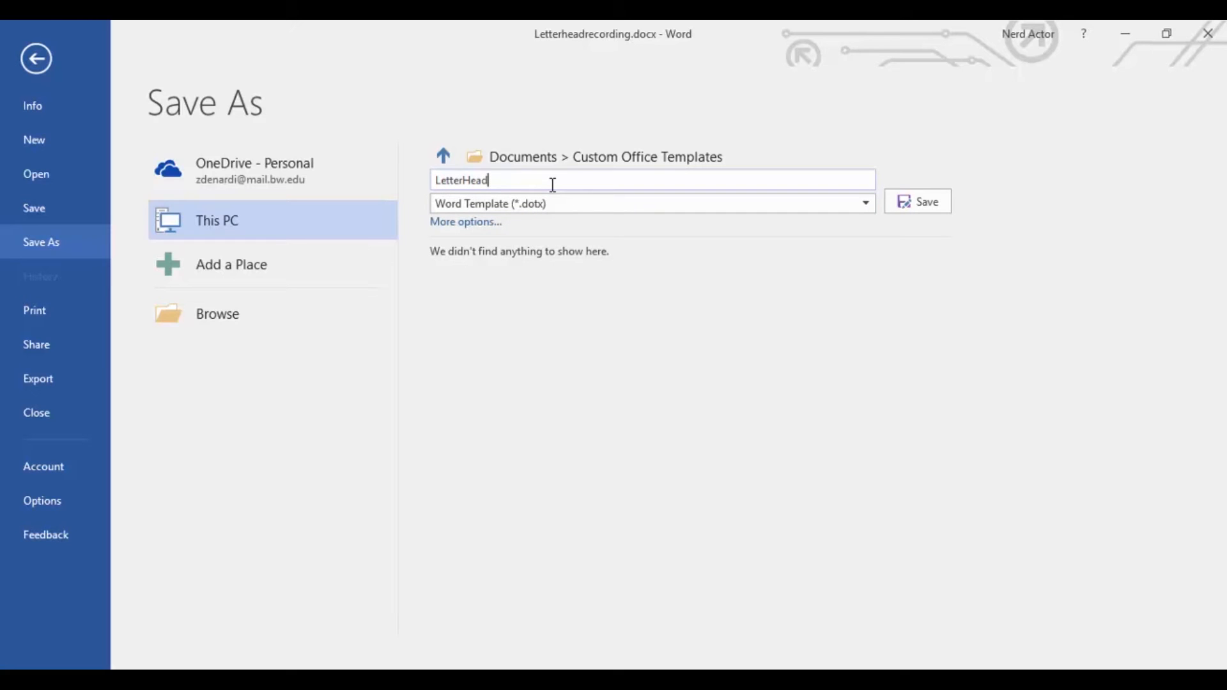
left_click(933, 202)
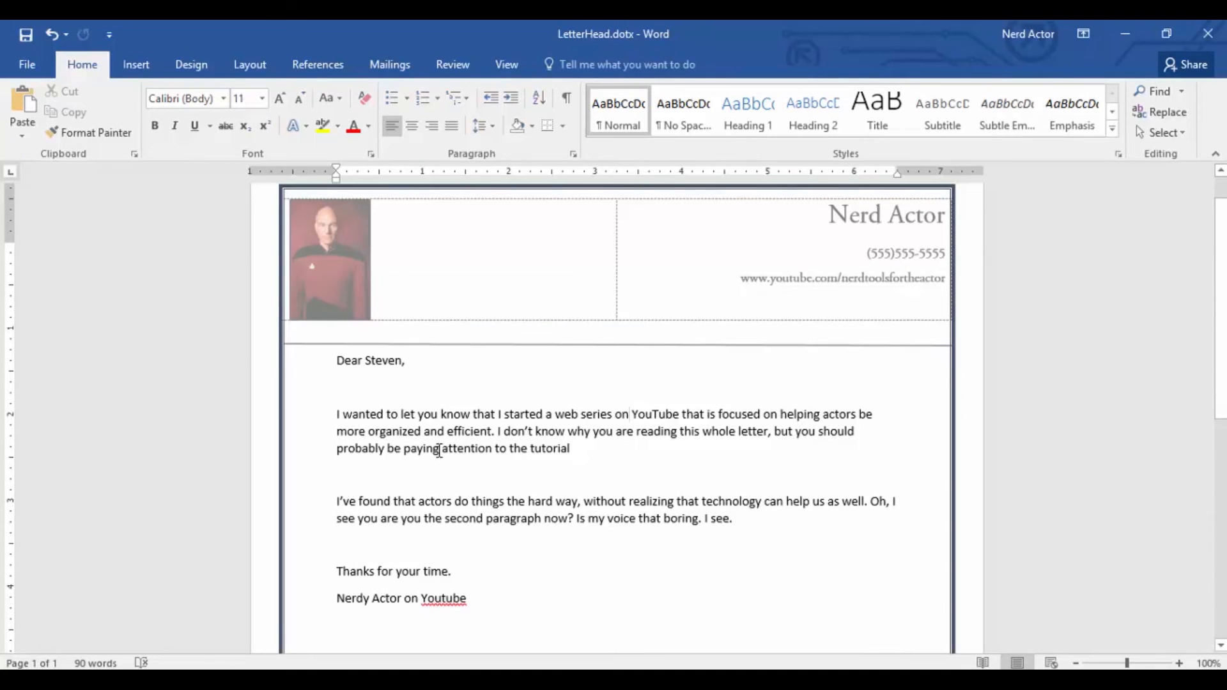
Create a new document from the personal LetterHead template and look over its page.
left_click(20, 57)
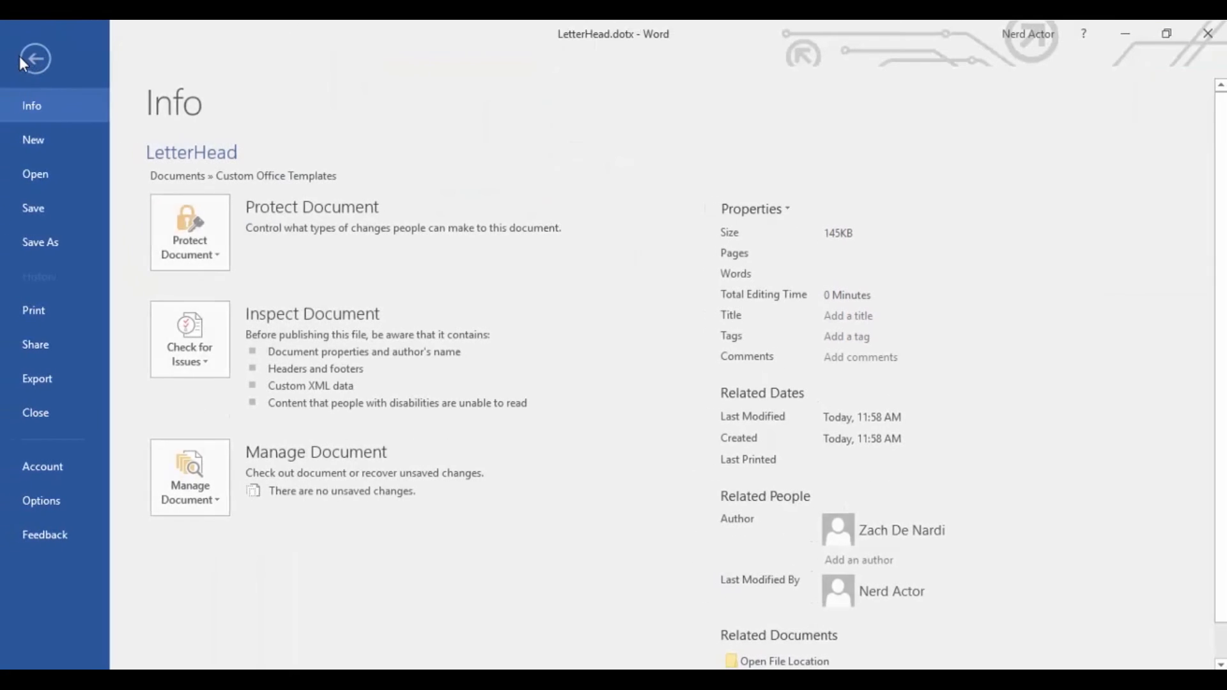
left_click(51, 130)
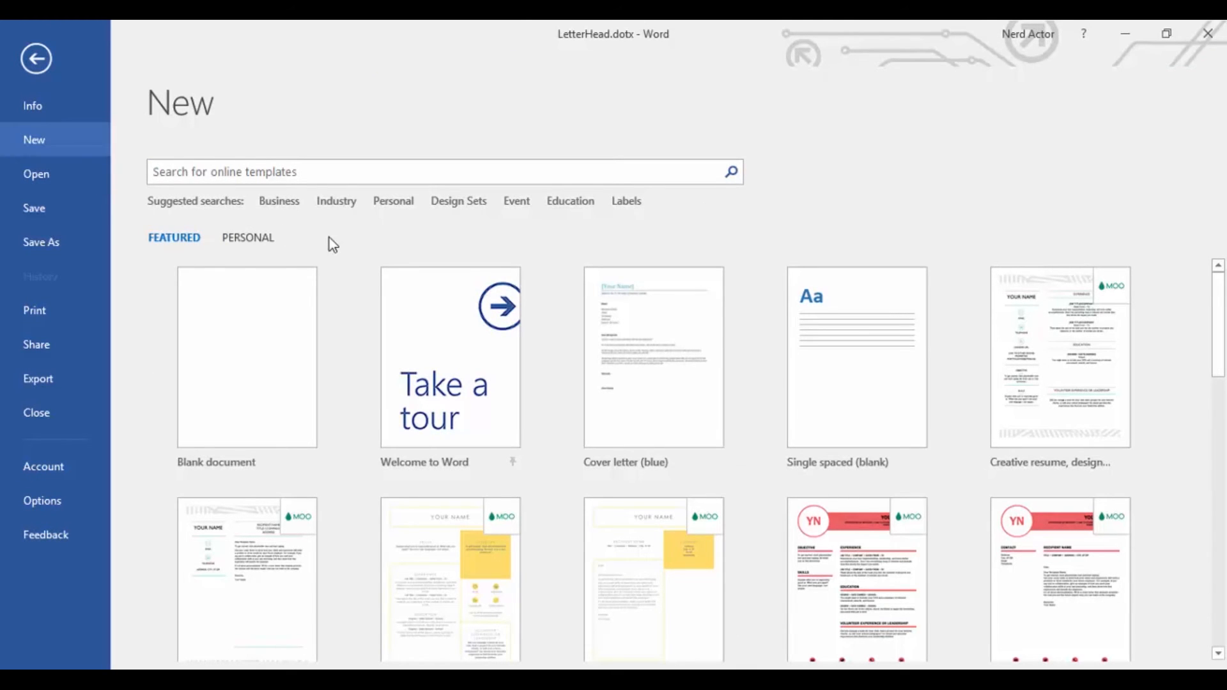
left_click(256, 242)
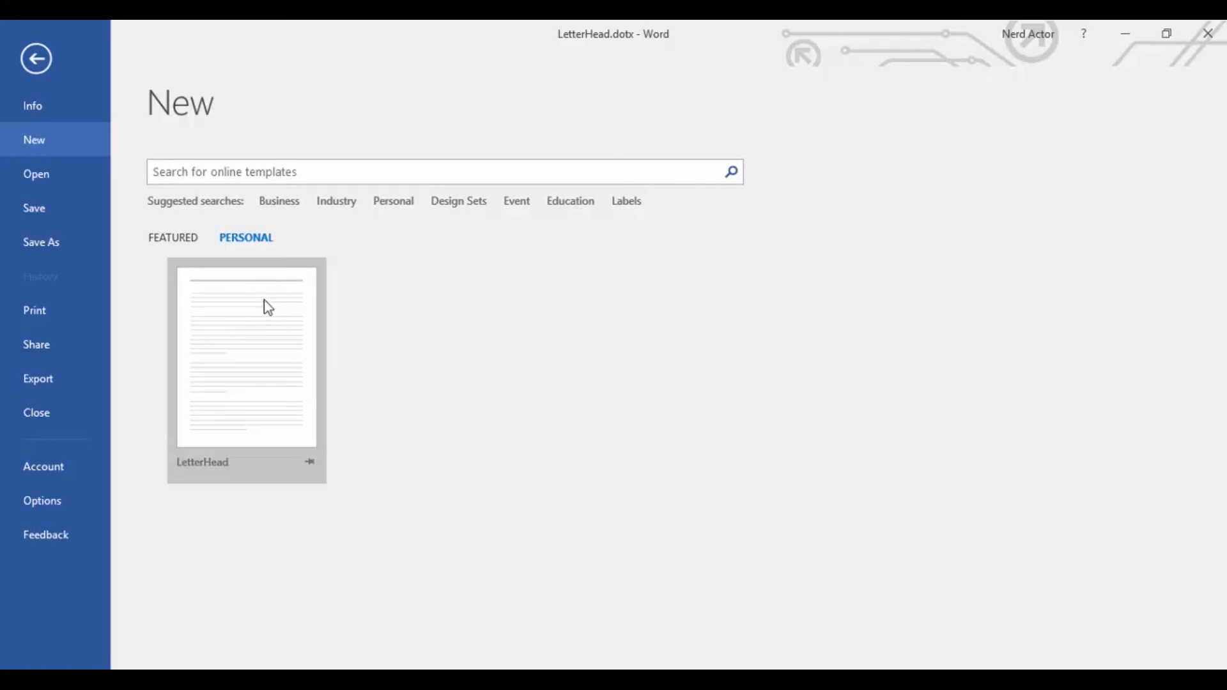
left_click(264, 331)
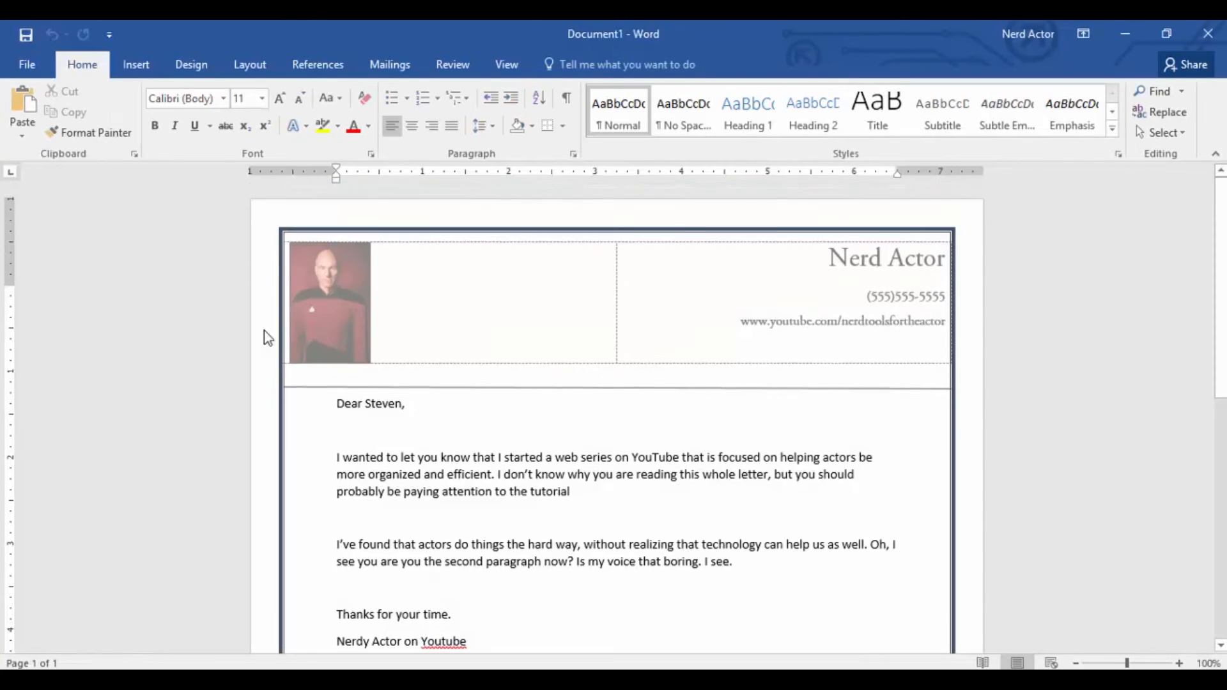
scroll(432, 340, "down", 2)
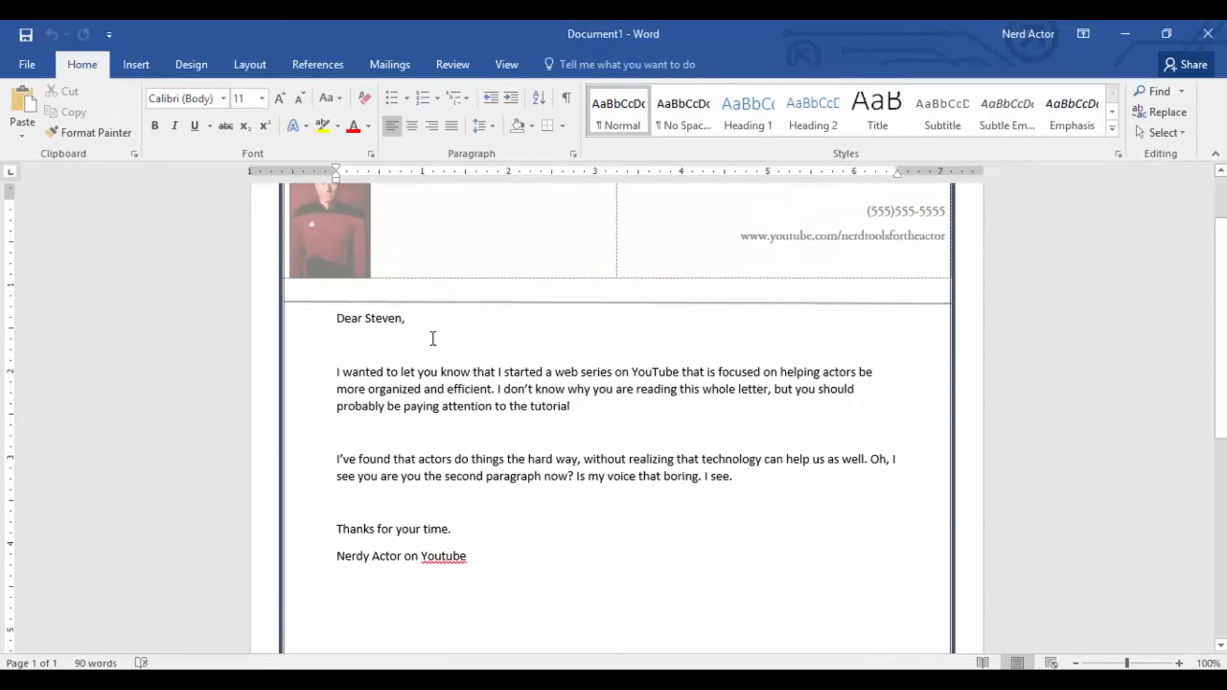
scroll(433, 339, "up", 2)
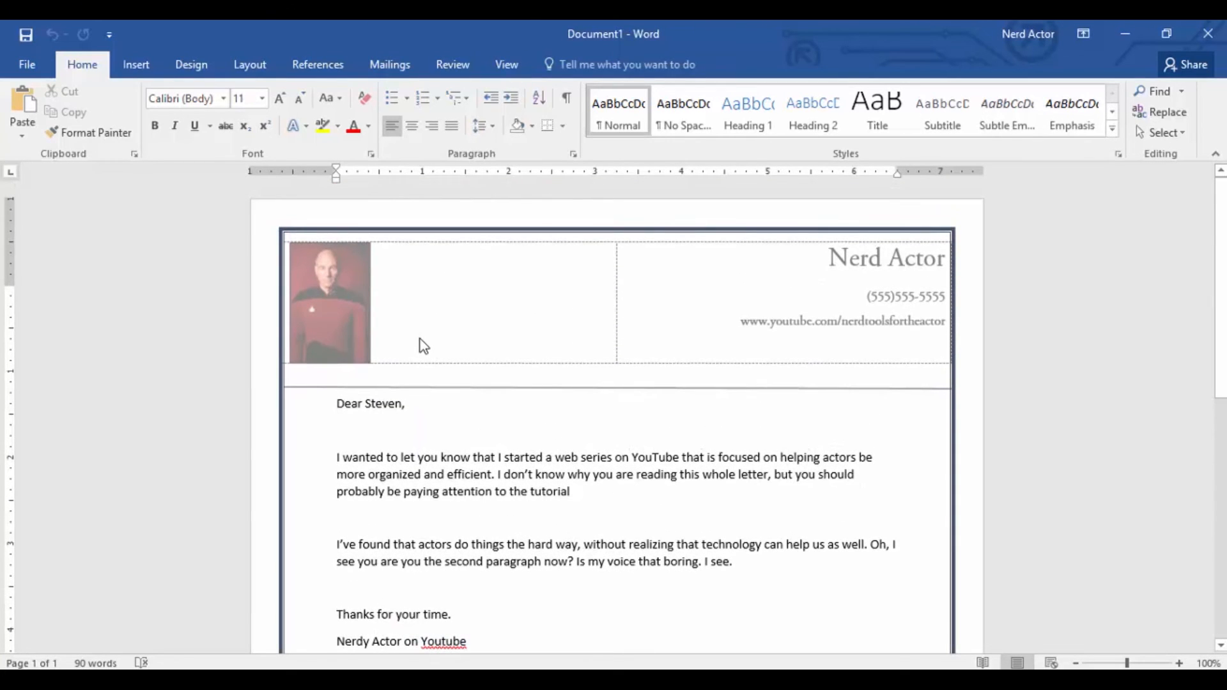